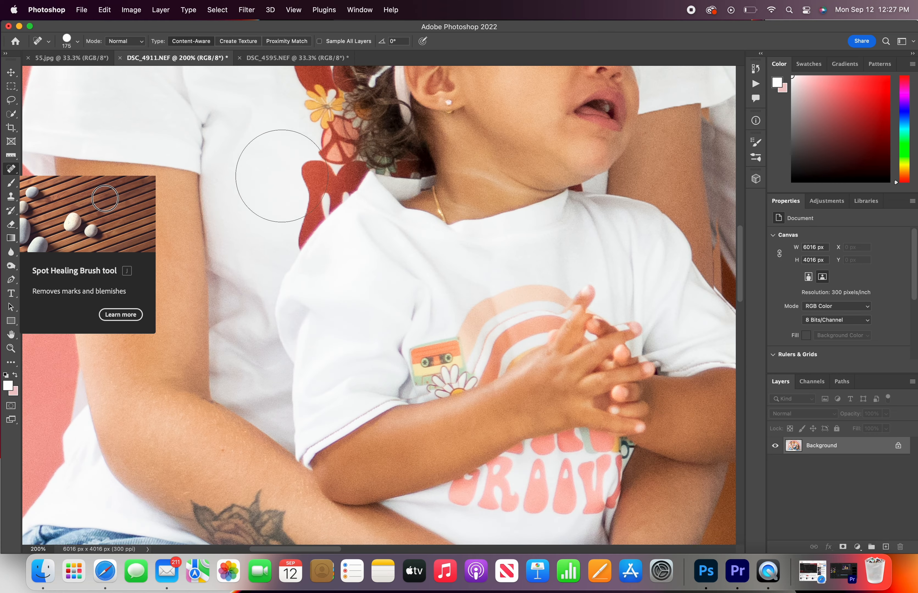
Step: Remove the stain marks from the mother's white shirt near her shoulder with a smaller Spot Healing Brush
scroll(273, 146, up, 5)
scroll(273, 148, up, 2)
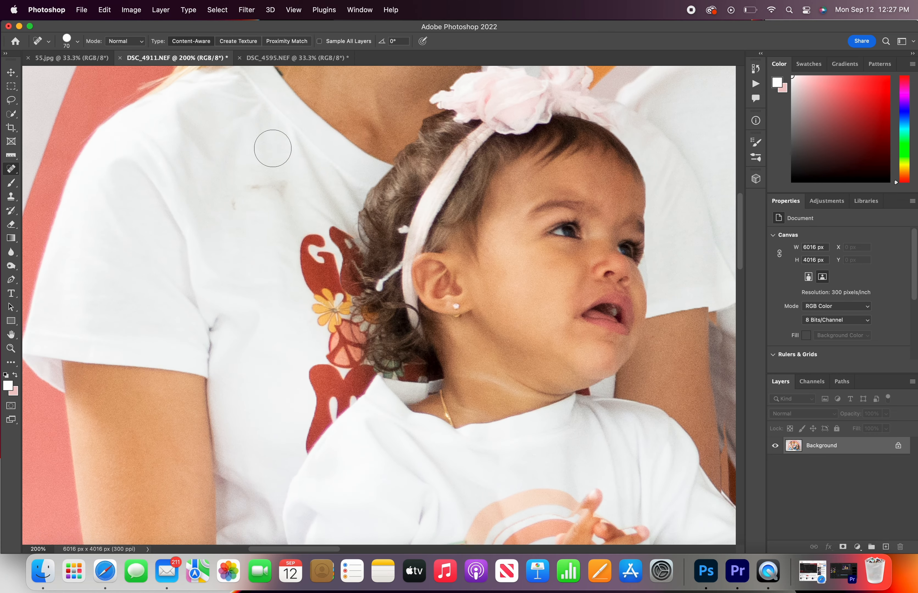
key(bracketleft)
key(bracketleft)
key(bracketleft)
click(279, 189)
drag(265, 189, 244, 188)
click(237, 206)
Step: In DSC_4595.NEF, select the toddler's head, headband and neck with the Quick Selection tool
key(super+minus)
key(super+minus)
key(super+minus)
key(super+minus)
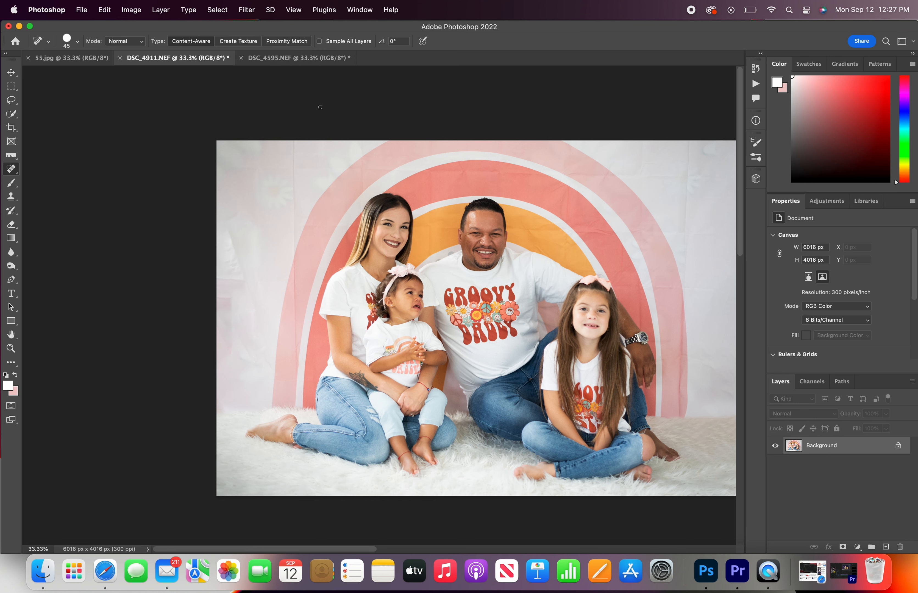
click(303, 61)
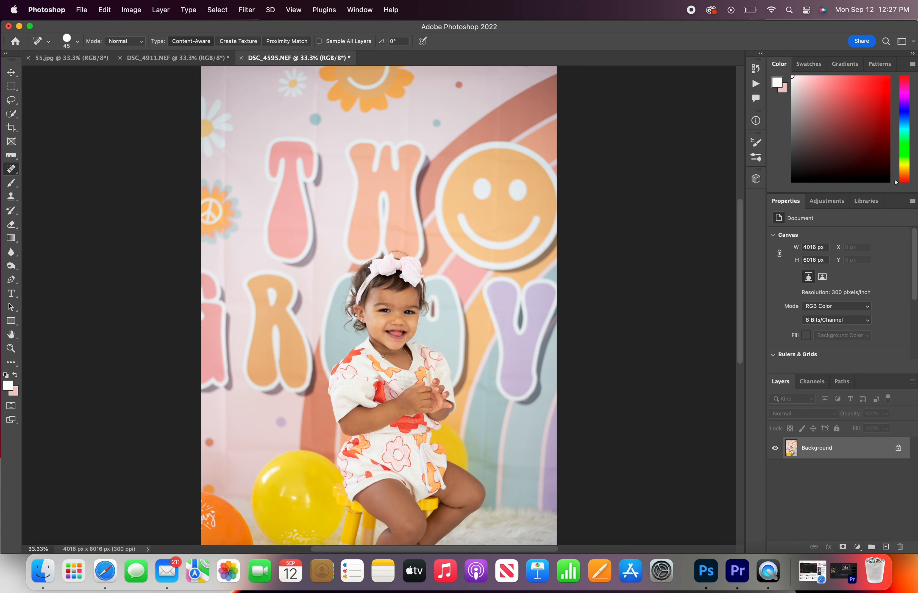
scroll(412, 323, down, 5)
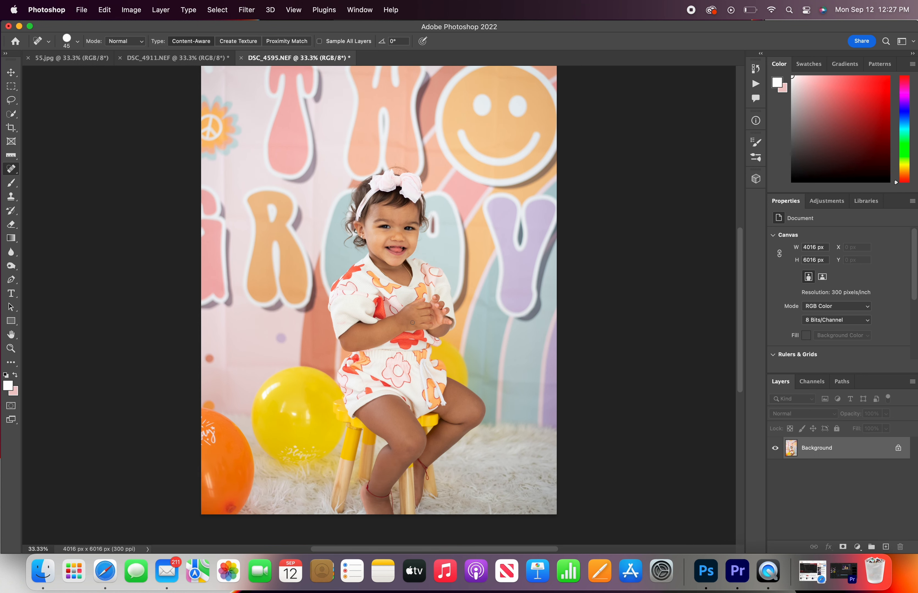
click(12, 115)
scroll(352, 262, up, 1)
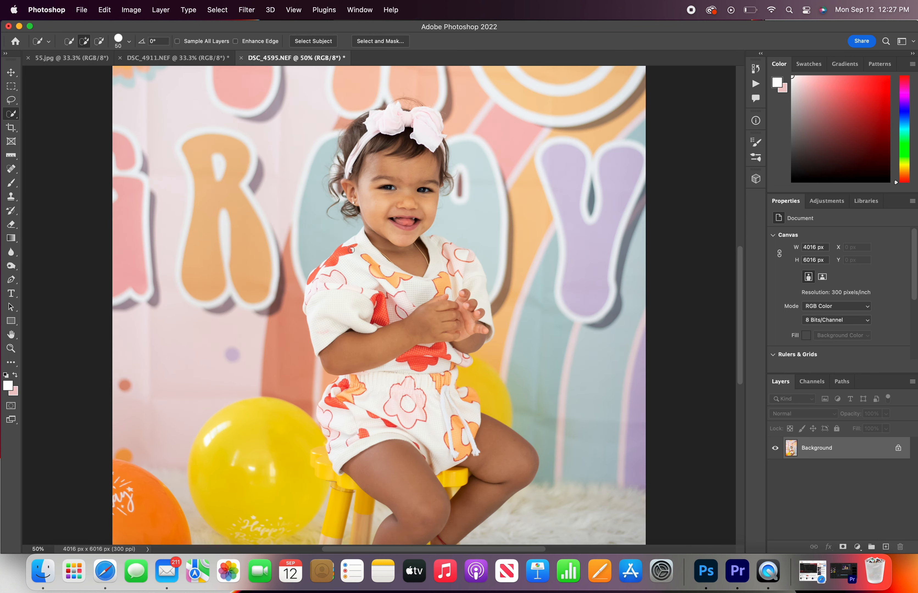
mouse_move(380, 234)
mouse_down()
mouse_move(339, 174)
mouse_move(357, 131)
mouse_move(415, 122)
mouse_move(409, 178)
mouse_up()
Step: Open Refine Edge for the head selection and brush along the hair, bow and neck edges
click(219, 9)
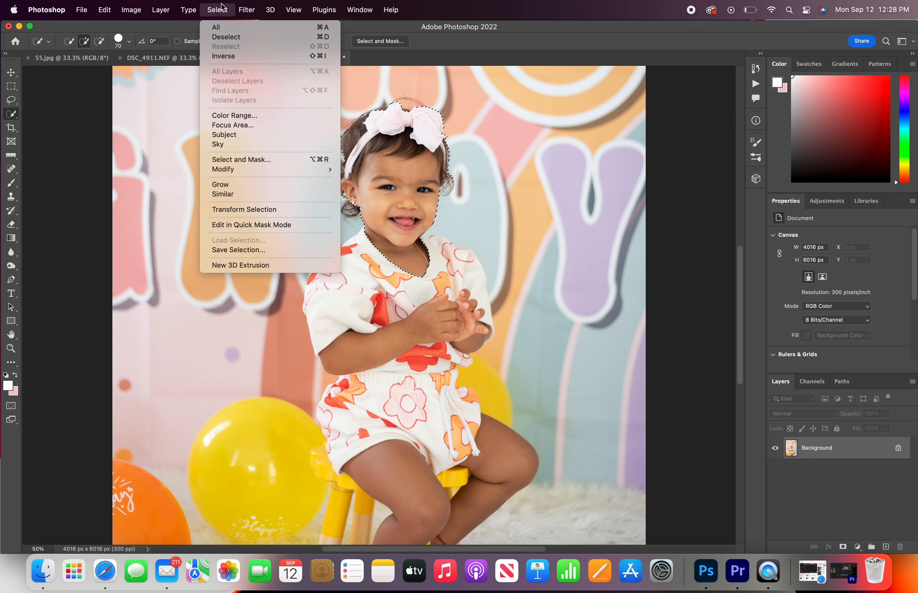
shift+click(232, 160)
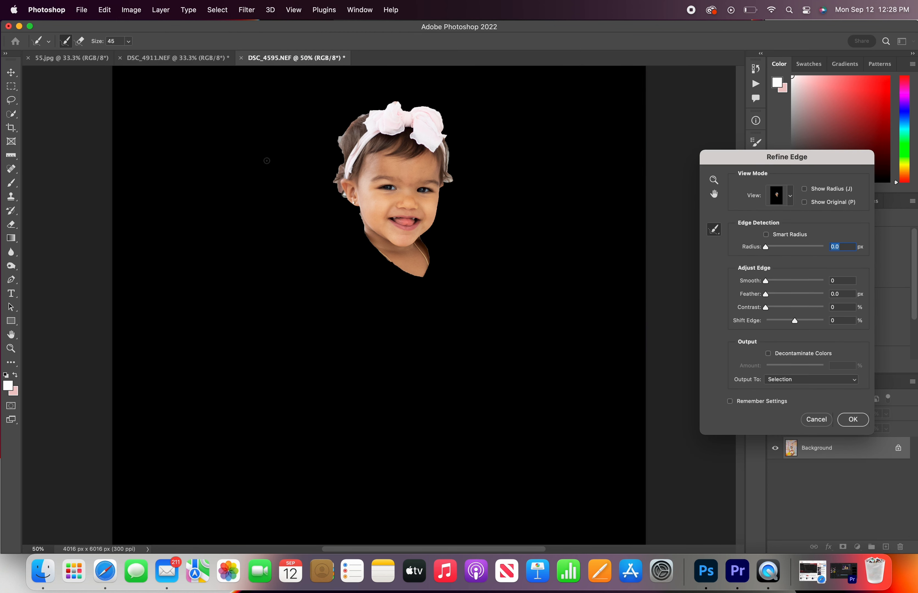
mouse_move(359, 219)
mouse_down()
mouse_move(339, 165)
mouse_move(349, 123)
mouse_move(399, 102)
mouse_move(439, 118)
mouse_up()
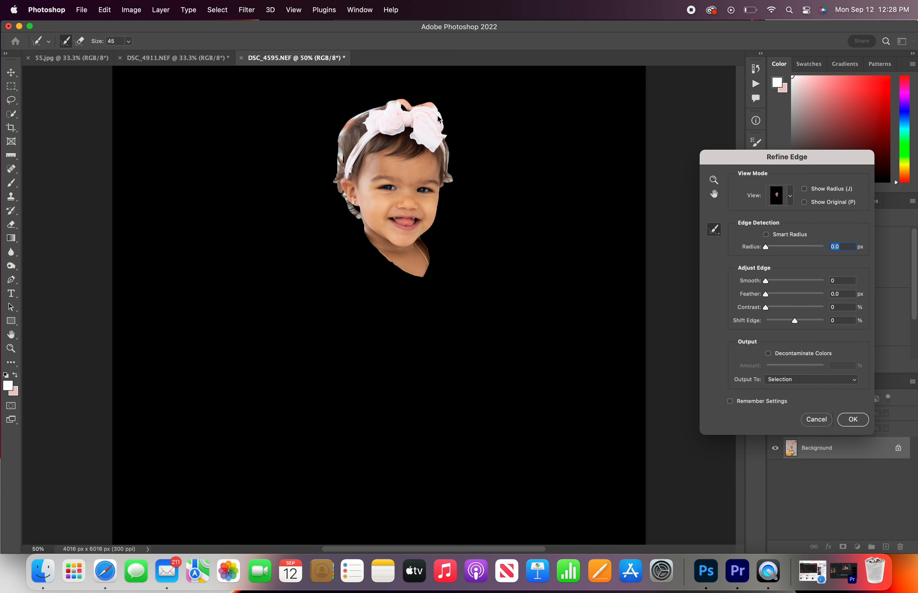
mouse_move(447, 164)
mouse_down()
mouse_move(444, 190)
mouse_move(421, 237)
mouse_move(415, 278)
mouse_up()
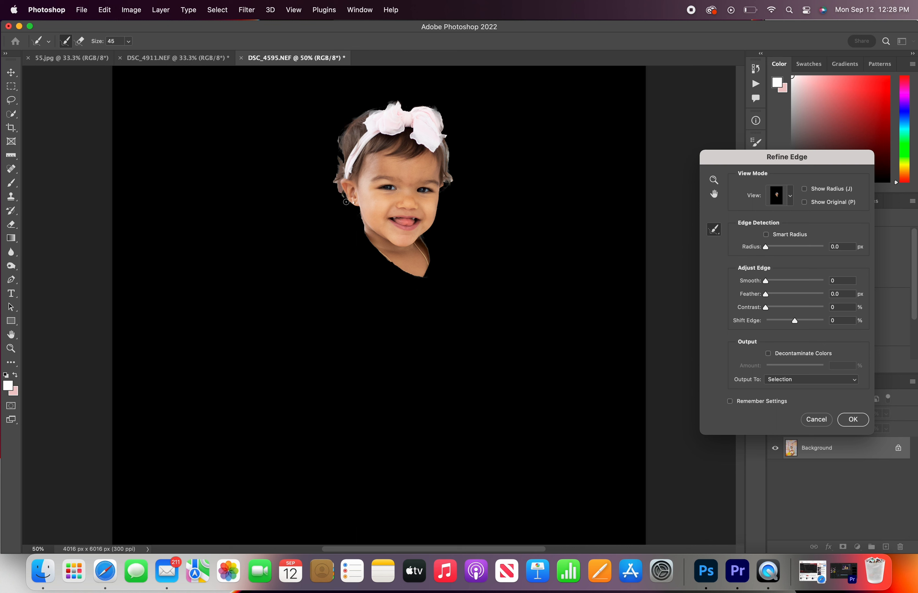
drag(357, 209, 364, 246)
Step: Output the refined head selection to a New Layer with Layer Mask
click(788, 382)
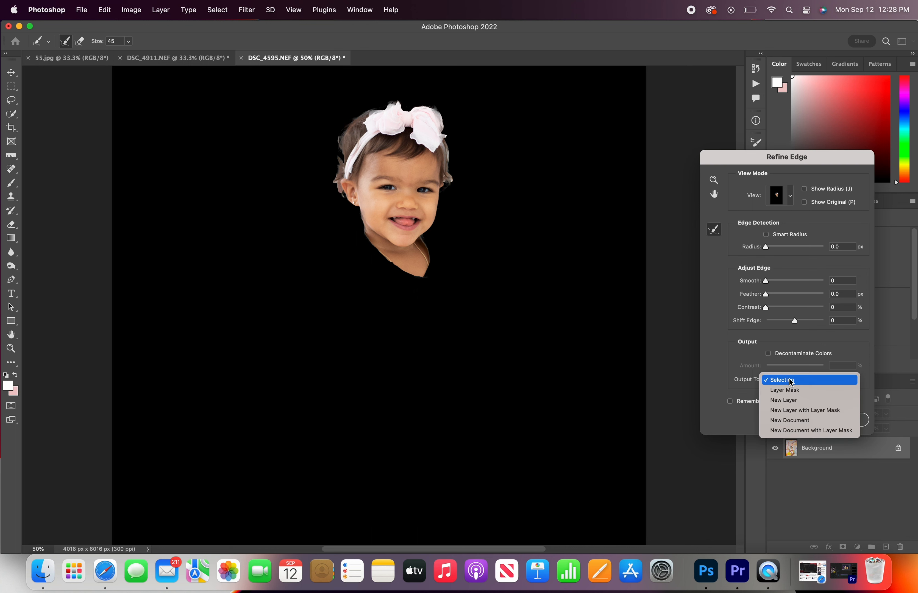
click(804, 410)
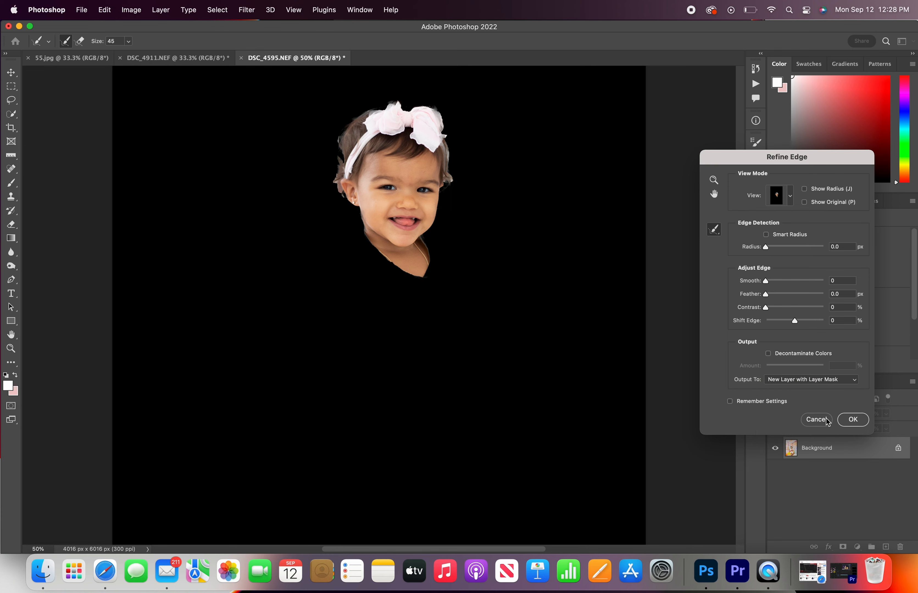
click(847, 420)
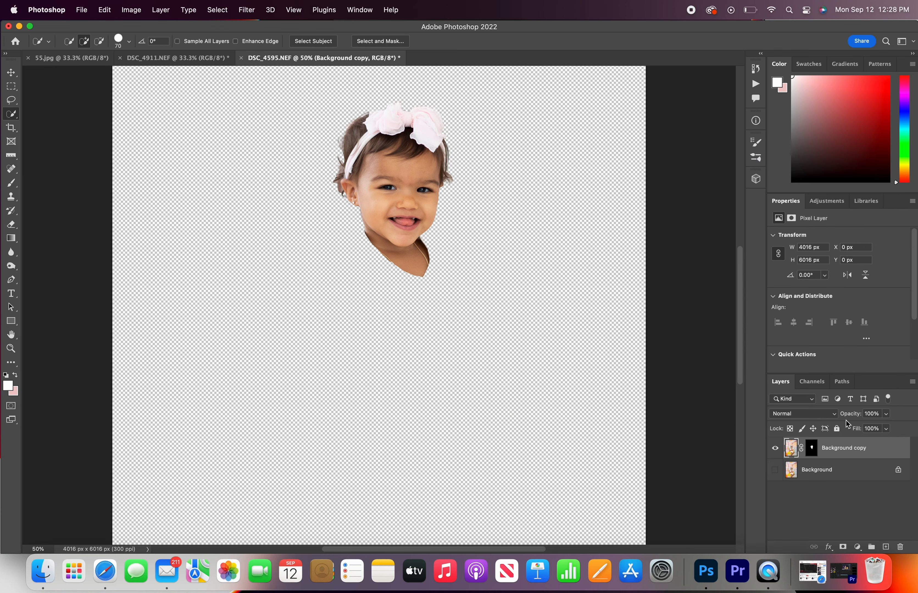
Step: Move the masked head layer into DSC_4911.NEF and place it over the toddler's head
click(13, 76)
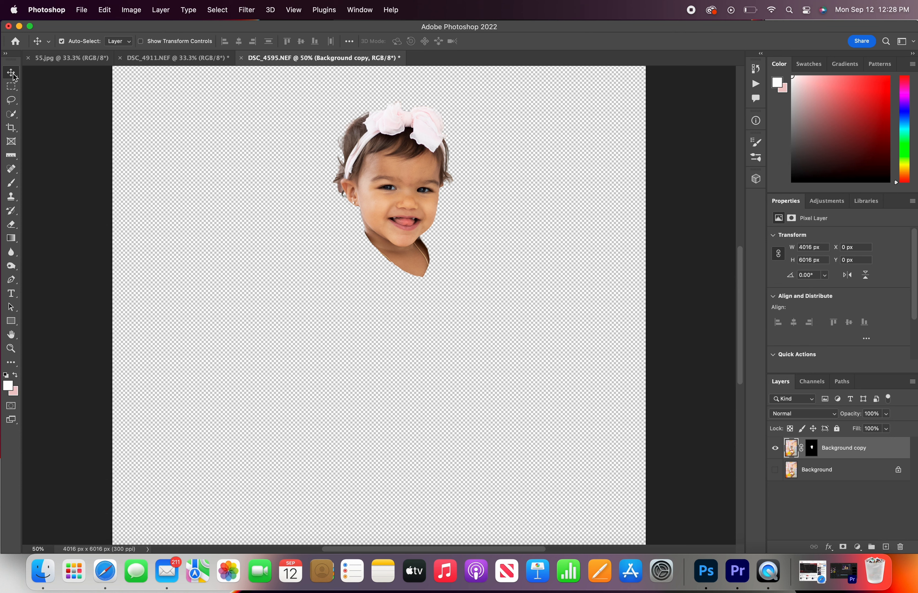
drag(402, 153, 214, 59)
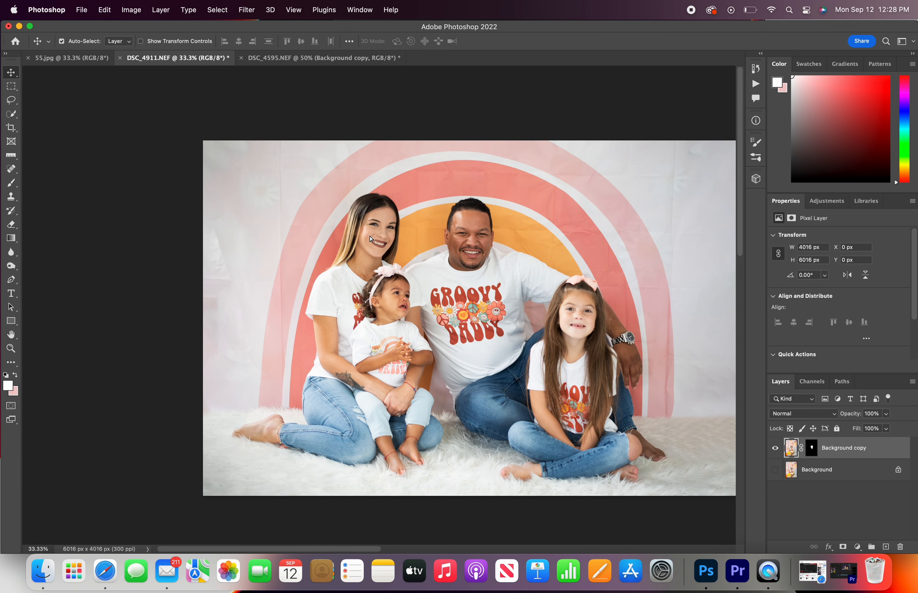
drag(369, 235, 371, 232)
drag(384, 197, 398, 302)
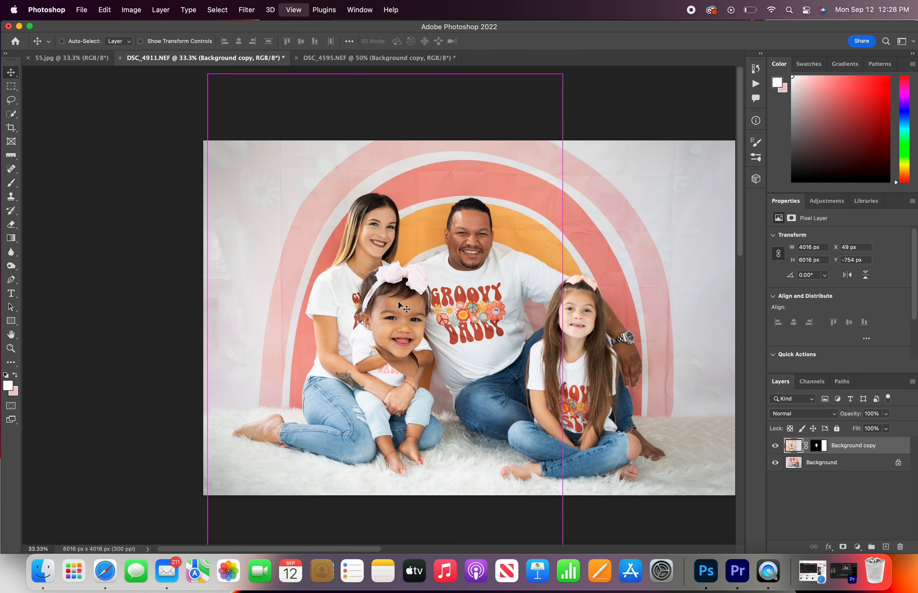
Step: Free-transform the copied head layer and scale it proportionally to about 62.8% to match the toddler's body
key(super+minus)
key(super+minus)
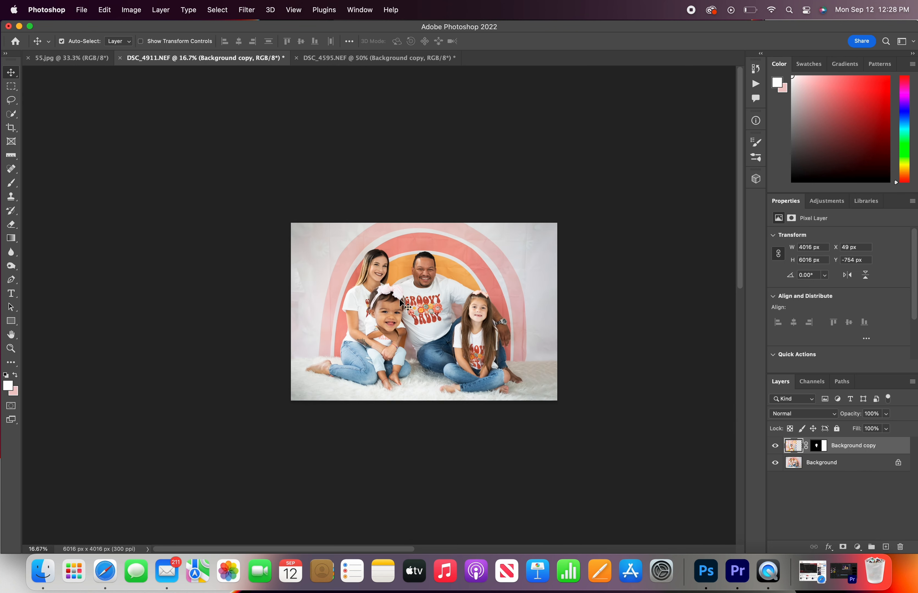
key(super)
key(super+t)
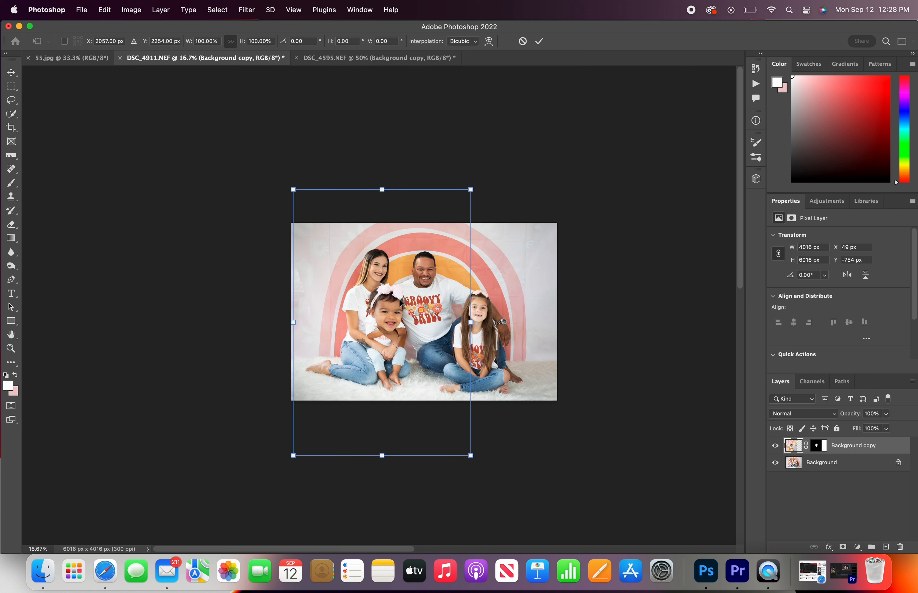
drag(471, 189, 465, 212)
key(super+plus)
key(super+plus)
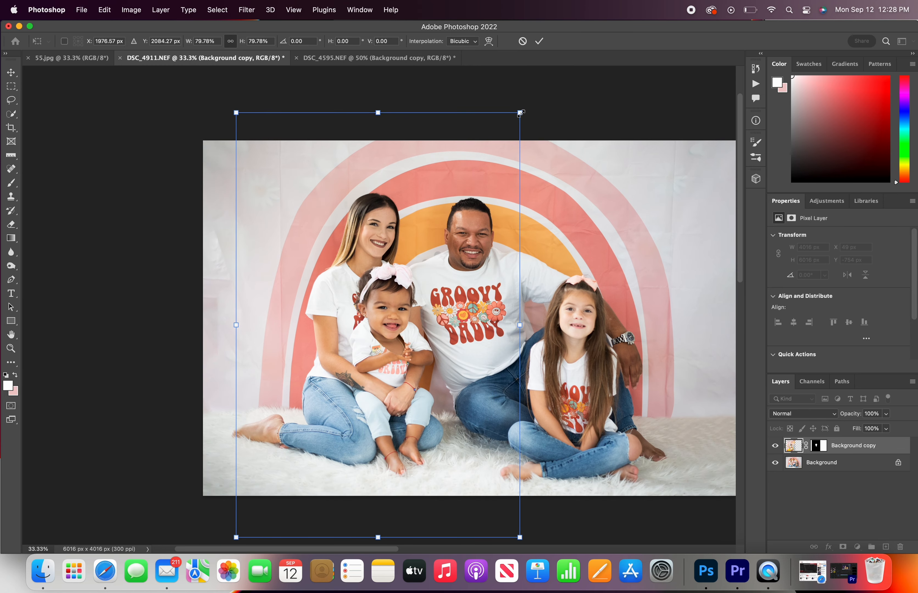
drag(520, 112, 463, 176)
Step: Rotate the copied head to about -1.1°, align it over the toddler's original head and apply the transform
drag(374, 301, 434, 218)
drag(471, 128, 470, 130)
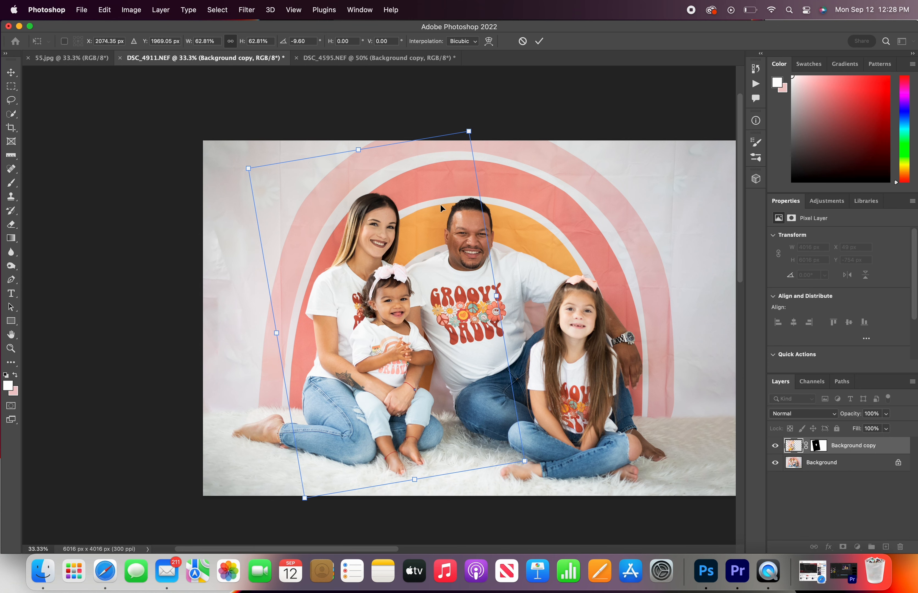
key(super+equal)
drag(463, 262, 464, 267)
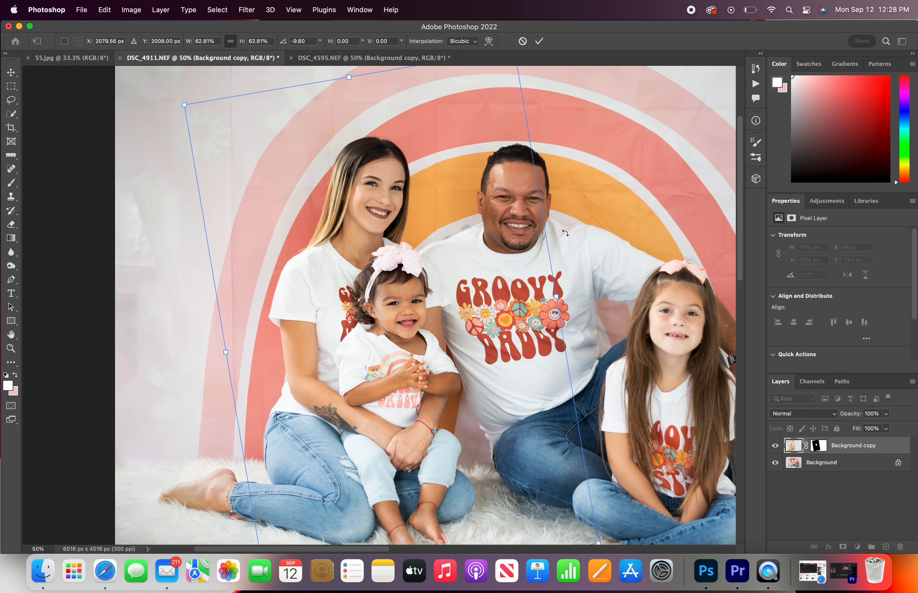
drag(548, 238, 579, 249)
mouse_move(497, 285)
mouse_down()
mouse_move(487, 286)
mouse_move(485, 275)
mouse_up()
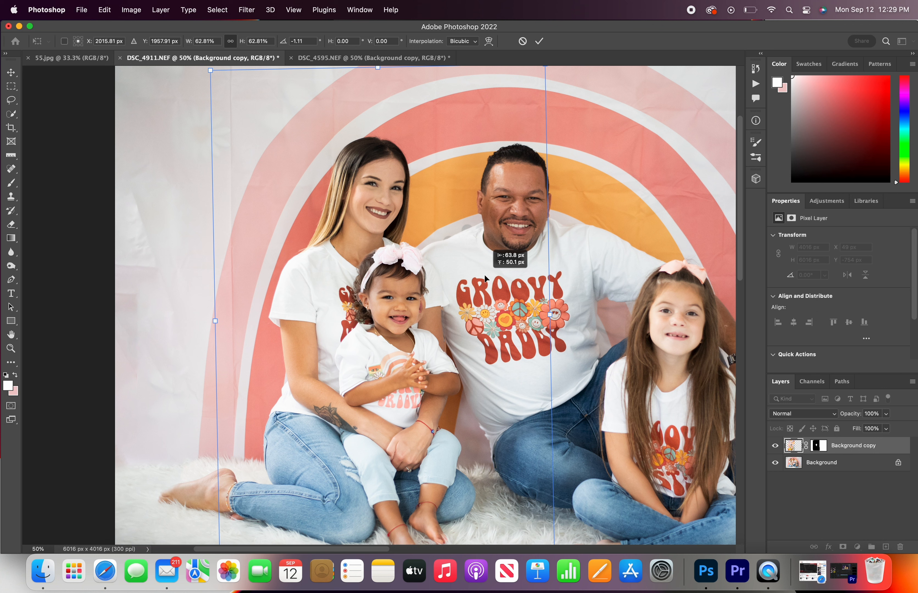
drag(484, 275, 484, 275)
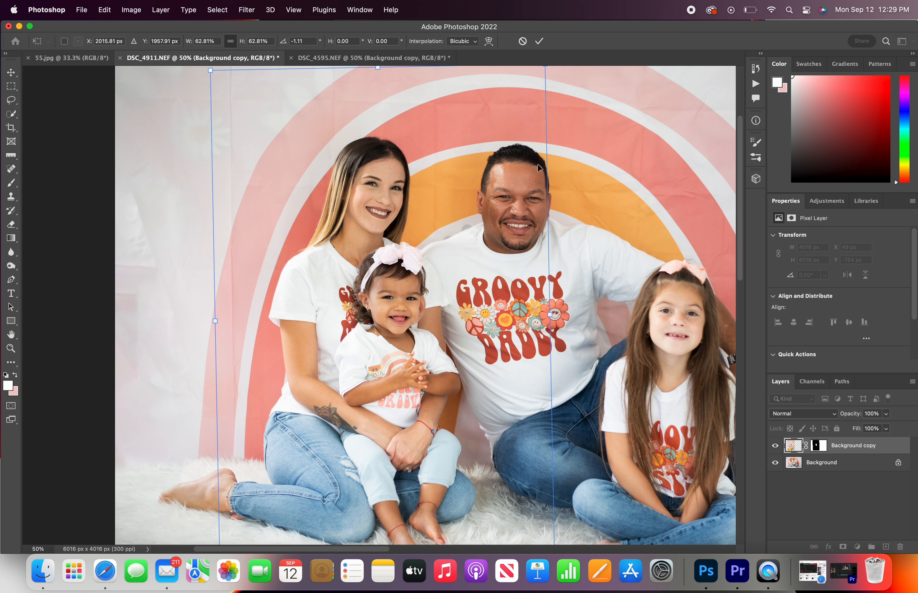
click(540, 42)
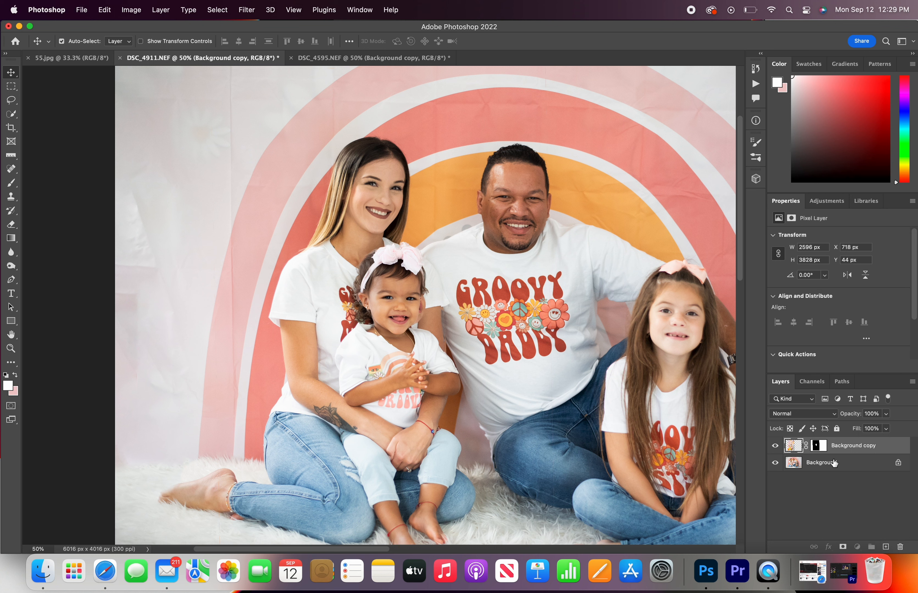
Step: Hide the copied head layer and duplicate the Background layer
click(848, 462)
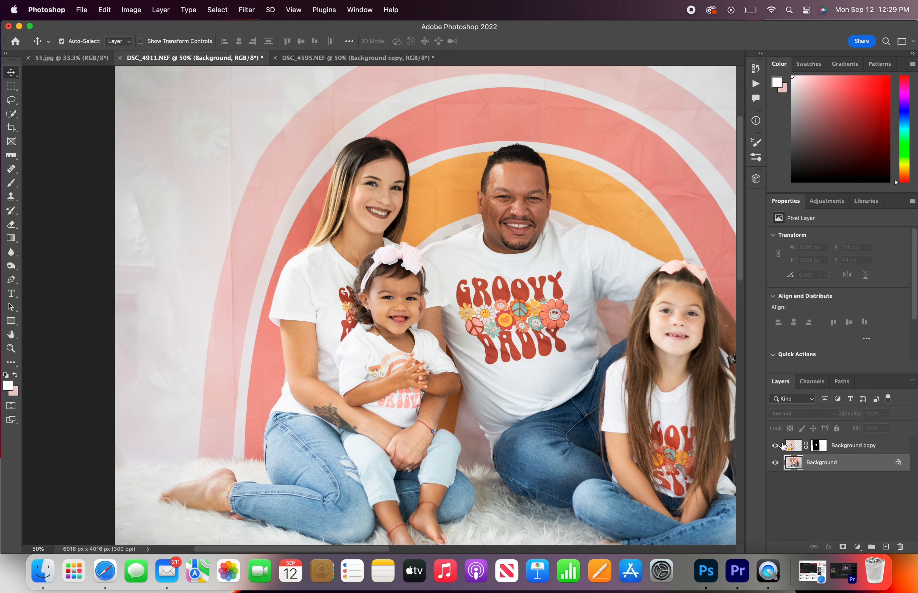
click(774, 447)
click(774, 447)
click(774, 446)
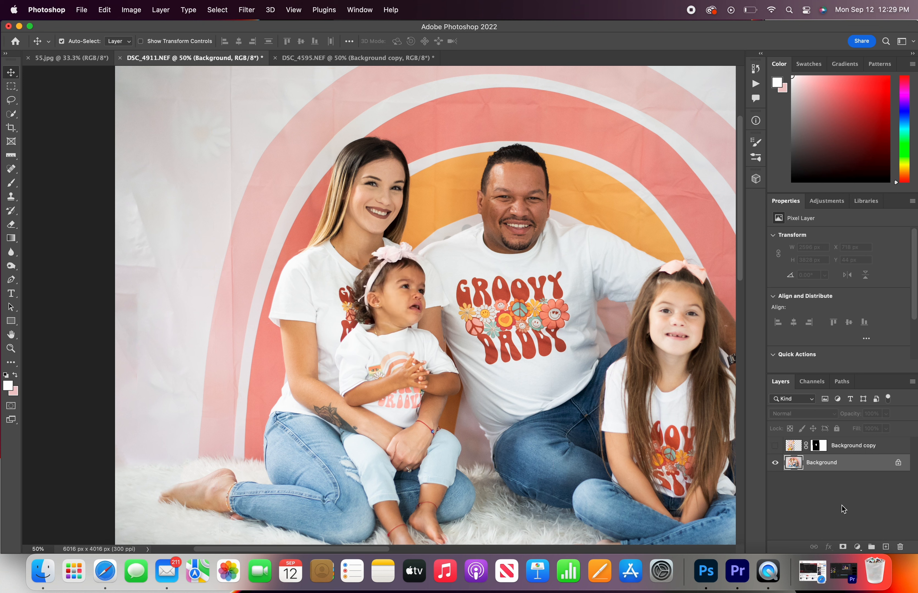
key(super+j)
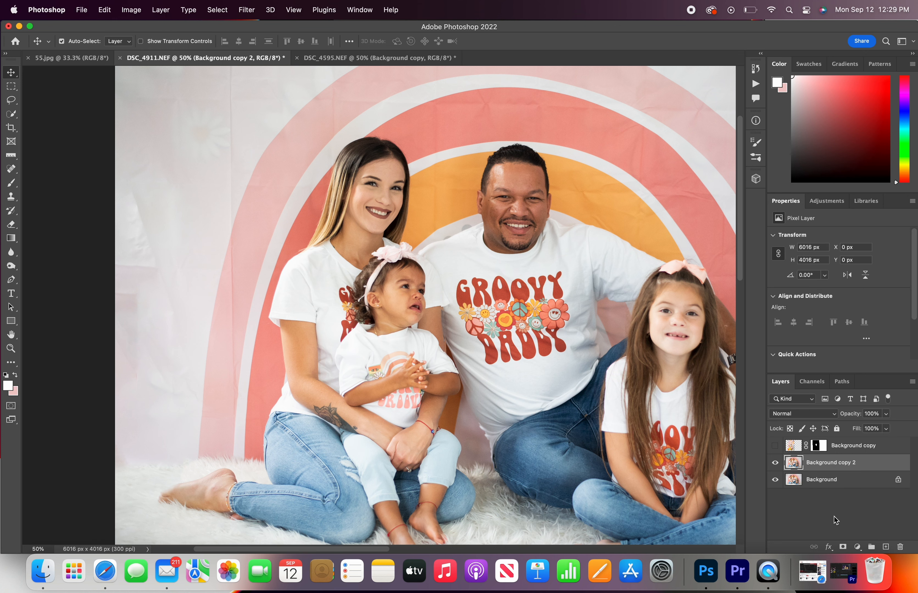
Step: On the duplicated background, clone the white sleeve over the edge of the toddler's face with a size 50 Clone Stamp
key(super+equal)
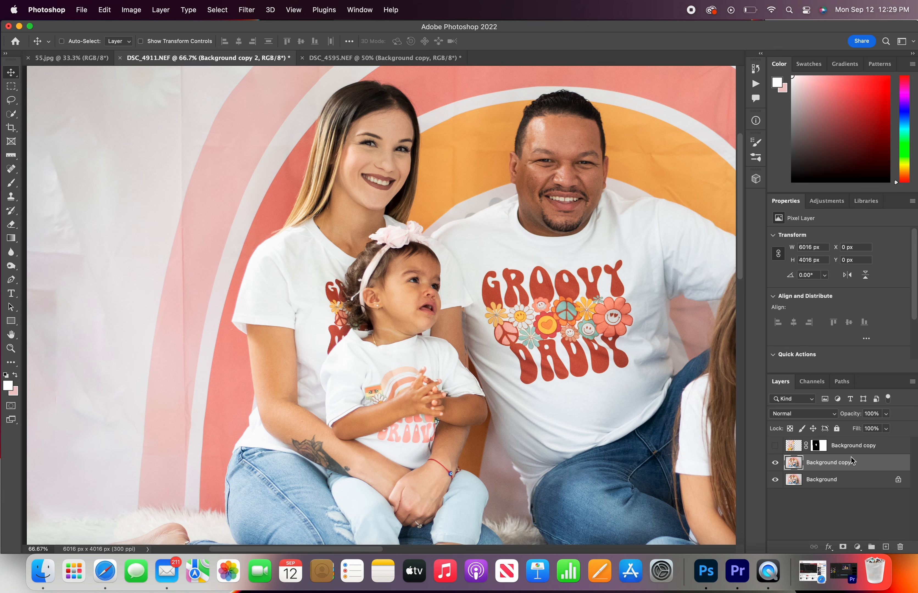
key(super+equal)
key(super+equal)
scroll(425, 249, right, 5)
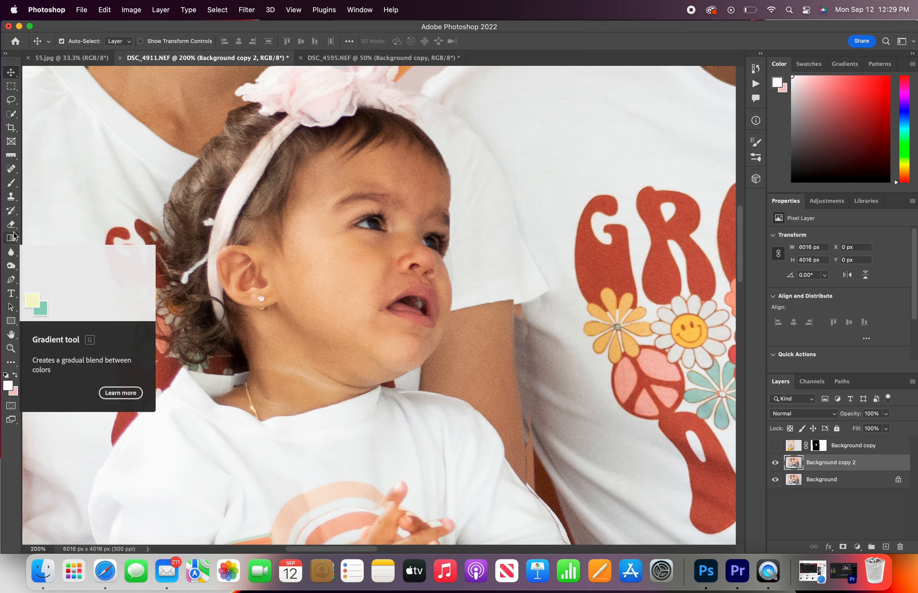
click(12, 198)
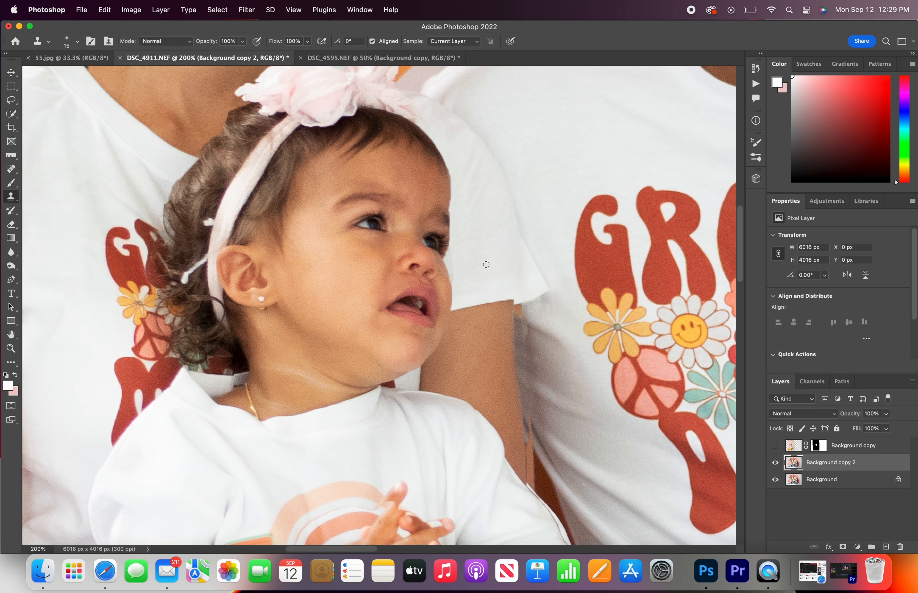
key(bracketright)
key(bracketright)
key(bracketright)
key(bracketright)
alt+click(483, 280)
mouse_move(447, 291)
mouse_down()
mouse_move(433, 239)
mouse_move(445, 231)
mouse_move(440, 247)
mouse_move(451, 222)
mouse_move(441, 199)
mouse_up()
Step: Resample the white shirt beside the forehead and clone it further over the toddler's forehead, nose and mouth edge
alt+click(445, 133)
mouse_move(445, 133)
mouse_down()
mouse_move(433, 142)
mouse_move(445, 195)
mouse_up()
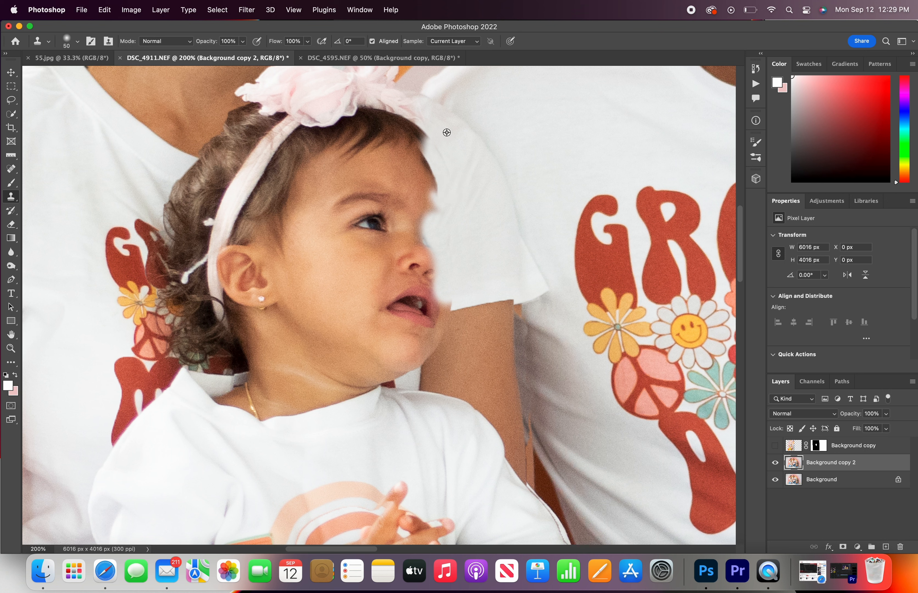
mouse_move(435, 131)
mouse_down()
mouse_move(436, 170)
mouse_move(410, 121)
mouse_move(430, 216)
mouse_move(398, 123)
mouse_move(422, 183)
mouse_move(425, 224)
mouse_up()
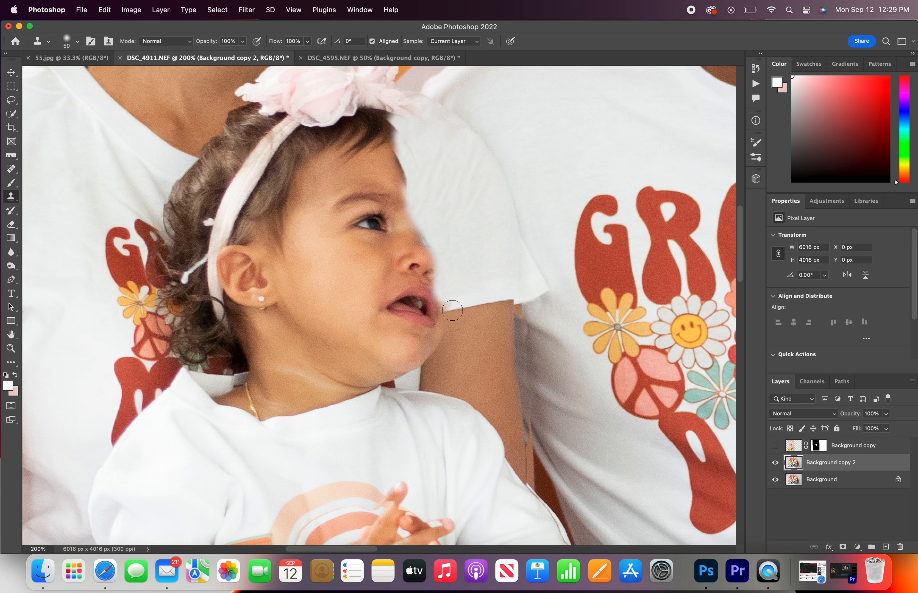
mouse_move(451, 310)
mouse_down()
mouse_move(390, 116)
mouse_move(418, 195)
mouse_move(420, 297)
mouse_move(430, 303)
mouse_up()
Step: Reduce the Clone Stamp to size 20 and clone the arm's skin over the edge of the toddler's lips and chin
key(super+equal)
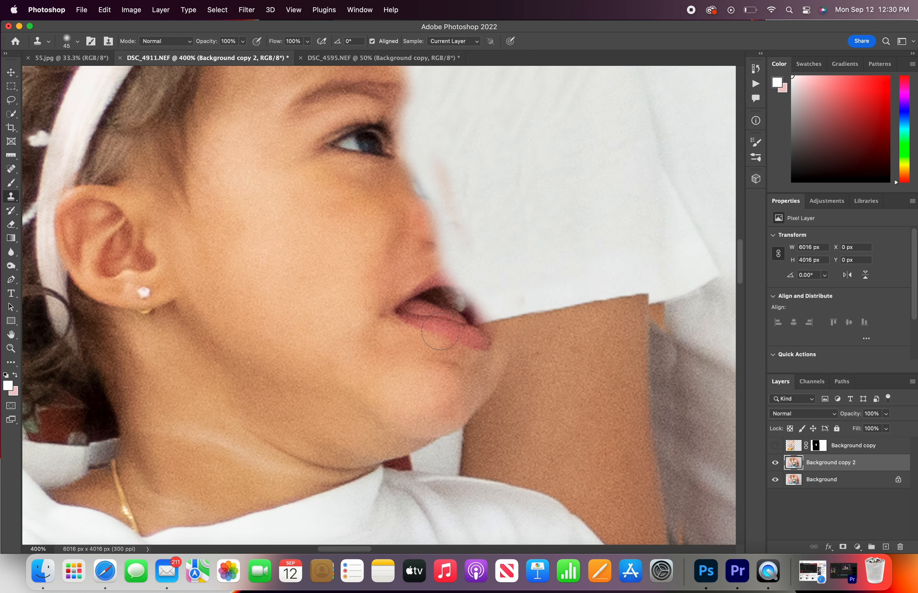
key(bracketleft)
key(bracketleft)
key(bracketleft)
drag(465, 430, 505, 339)
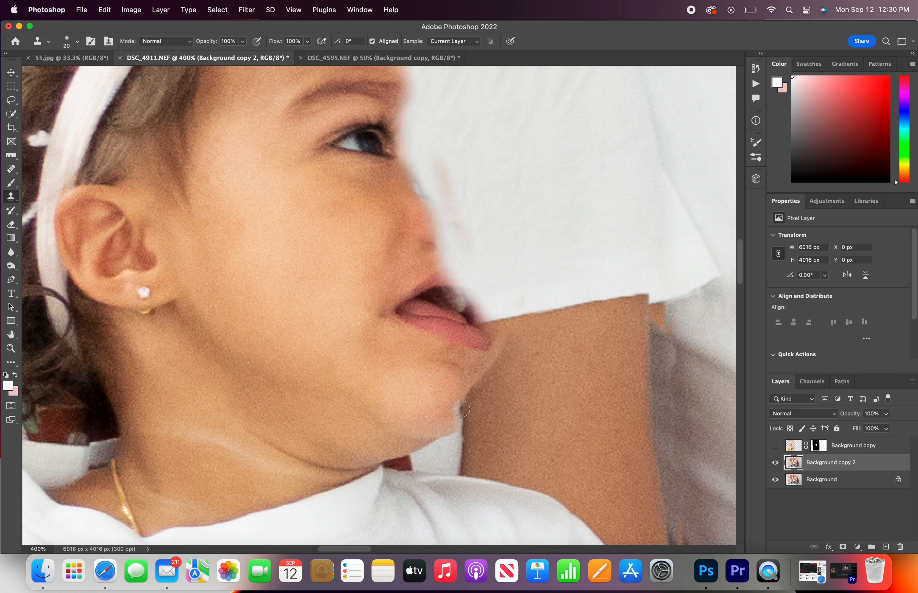
mouse_move(467, 409)
mouse_down()
mouse_move(471, 358)
mouse_move(504, 334)
mouse_move(485, 374)
mouse_up()
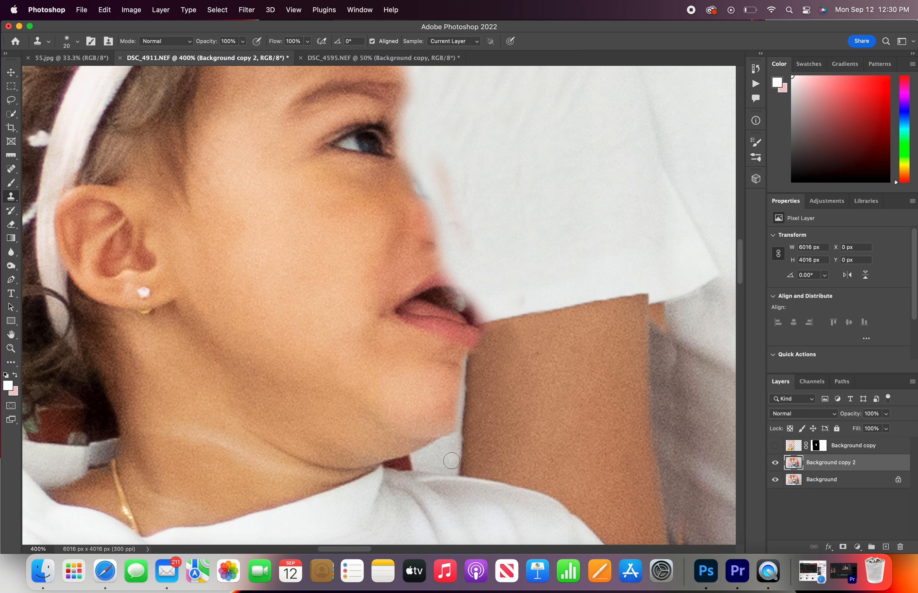
Step: Clone the white fabric beside the arm upward over the toddler's chin and jaw edge, enlarging the Clone Stamp to size 30
drag(447, 440, 450, 399)
mouse_move(437, 437)
mouse_down()
mouse_move(434, 412)
mouse_move(428, 453)
mouse_move(412, 423)
mouse_move(424, 453)
mouse_move(416, 451)
mouse_move(416, 430)
mouse_move(428, 432)
mouse_move(434, 455)
mouse_move(424, 434)
mouse_move(429, 378)
mouse_up()
key(bracketright)
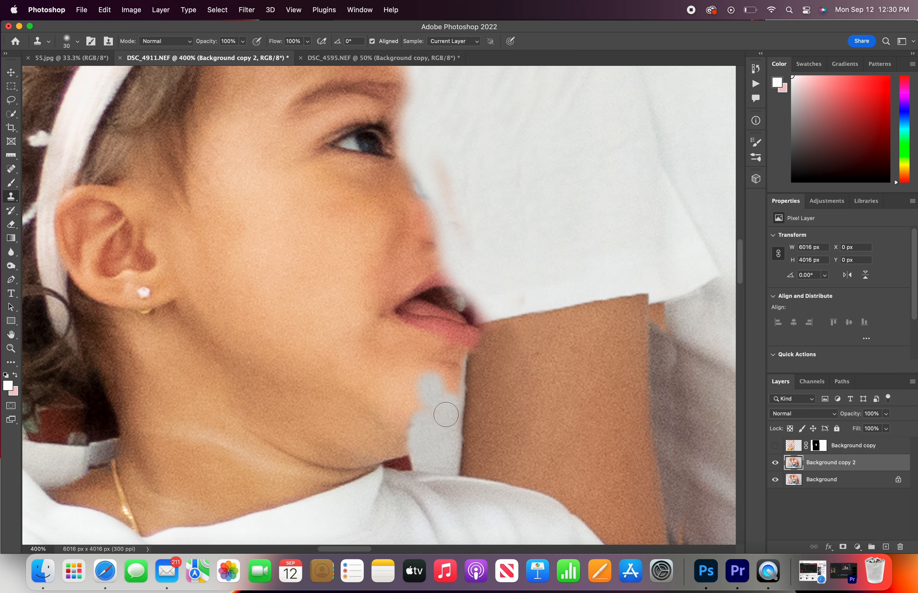
drag(443, 414, 448, 377)
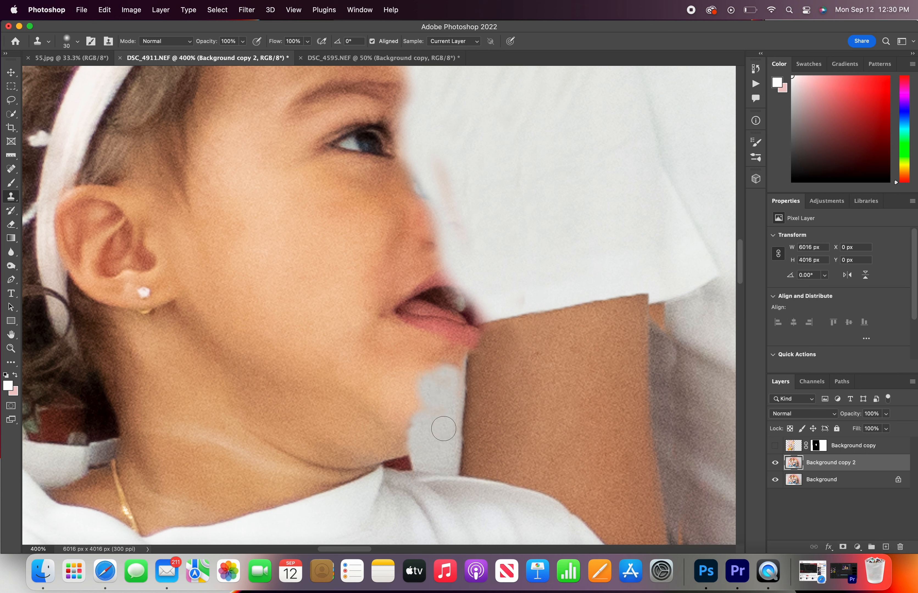
drag(443, 426, 447, 365)
mouse_move(435, 420)
mouse_down()
mouse_move(419, 380)
mouse_move(415, 387)
mouse_up()
Step: Briefly show the head layer to check how far the new face covers the cloned area, and hide it again
key(bracketleft)
key(bracketleft)
key(bracketleft)
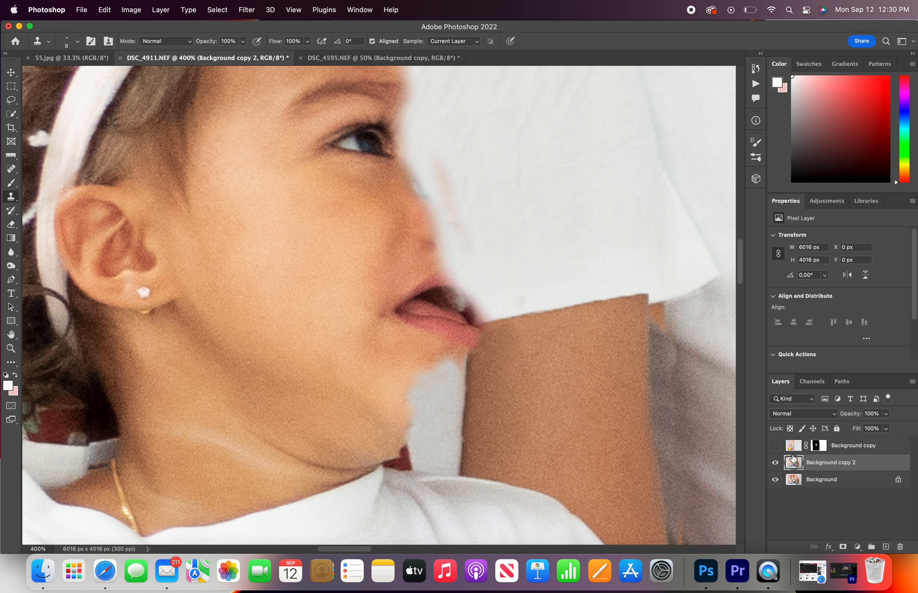
click(775, 447)
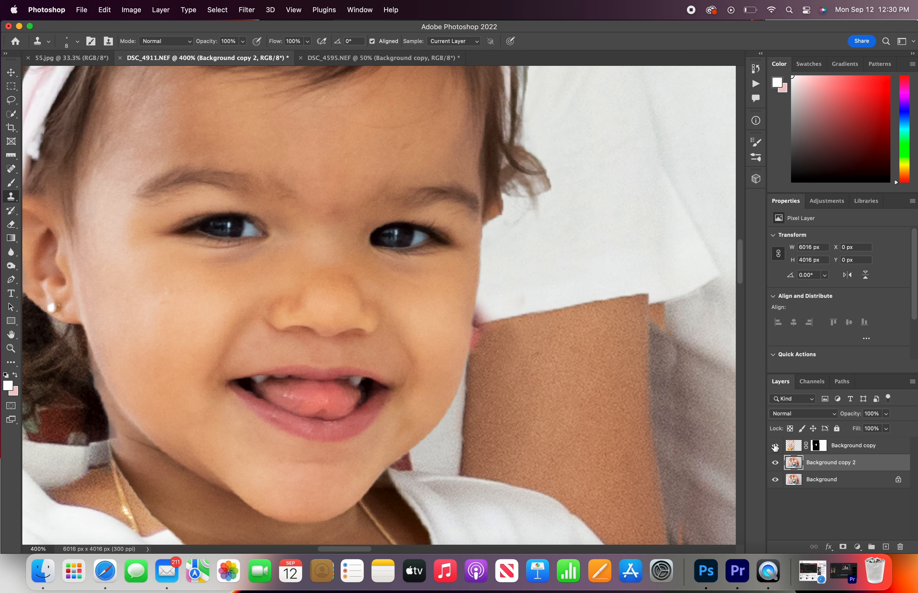
click(775, 446)
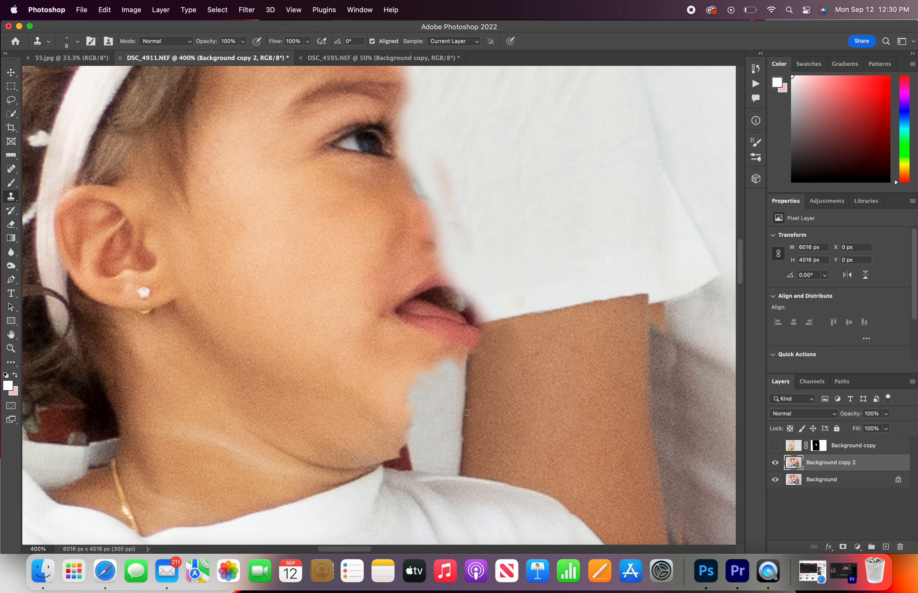
Step: With a size 30 Clone Stamp, clone the arm's edge and sleeve hem over the toddler's lower lip and mouth corner
key(bracketright)
key(bracketright)
mouse_move(468, 361)
mouse_down()
mouse_move(474, 336)
mouse_move(456, 337)
mouse_move(433, 361)
mouse_up()
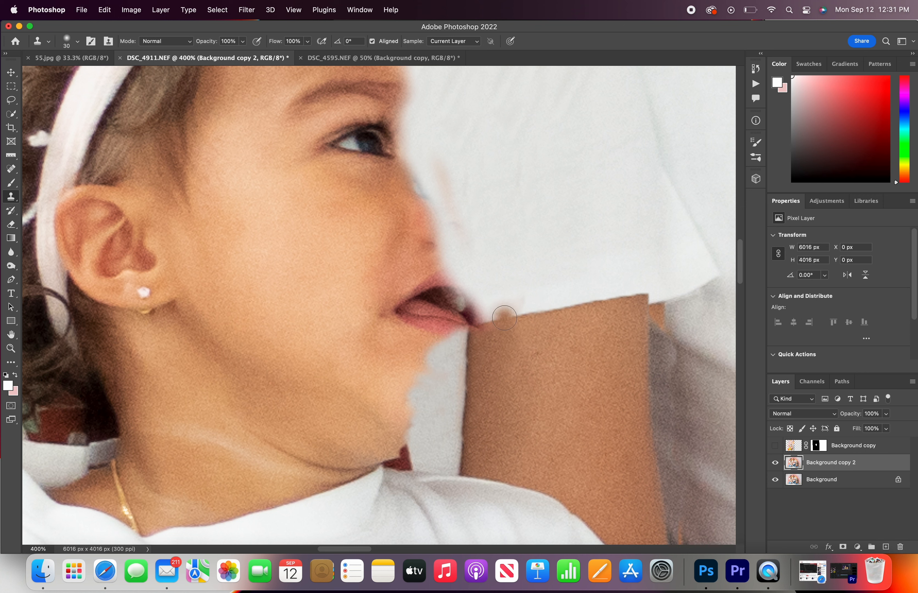
mouse_move(502, 312)
mouse_down()
mouse_move(480, 321)
mouse_move(452, 285)
mouse_move(478, 332)
mouse_move(466, 314)
mouse_move(468, 281)
mouse_up()
Step: Resample the arm's edge, undo the misplaced stamp and clone over the remaining lip tip below the sleeve hem
alt+click(470, 412)
click(457, 443)
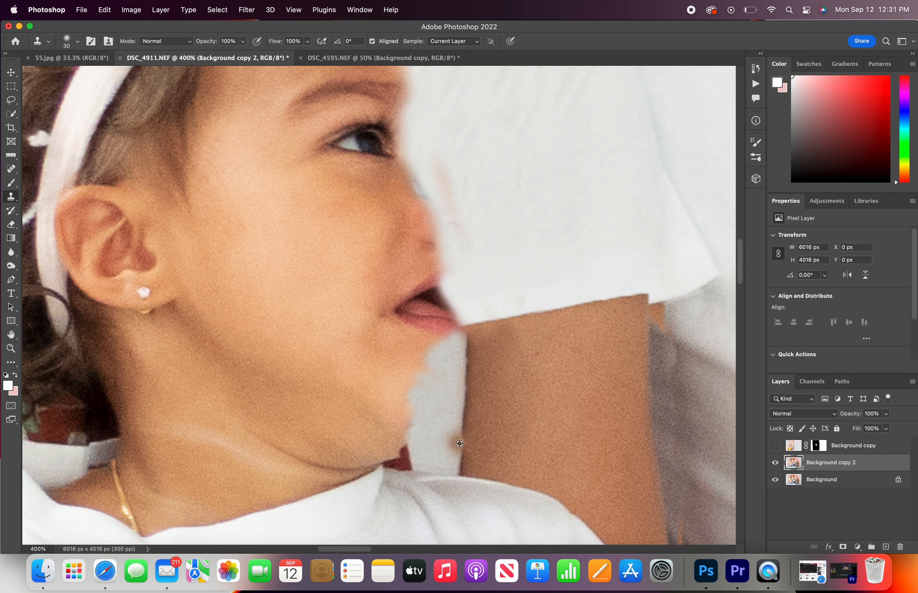
key(super+z)
mouse_move(463, 337)
mouse_down()
mouse_move(439, 321)
mouse_move(440, 330)
mouse_up()
Step: Make the smiling head layer visible over the retouched background copy and check the whole family group
click(775, 445)
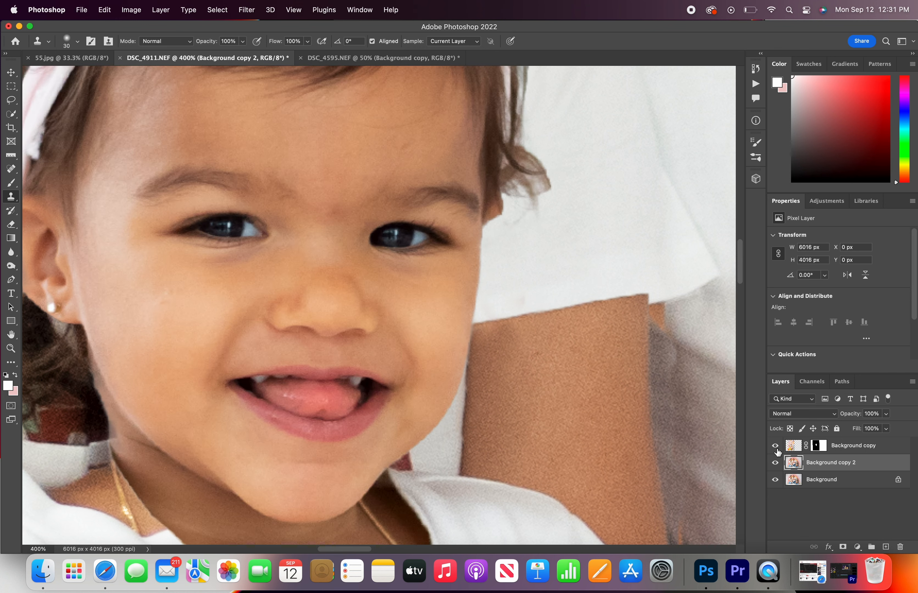
click(776, 447)
click(776, 448)
key(super+minus)
key(super+minus)
key(super+minus)
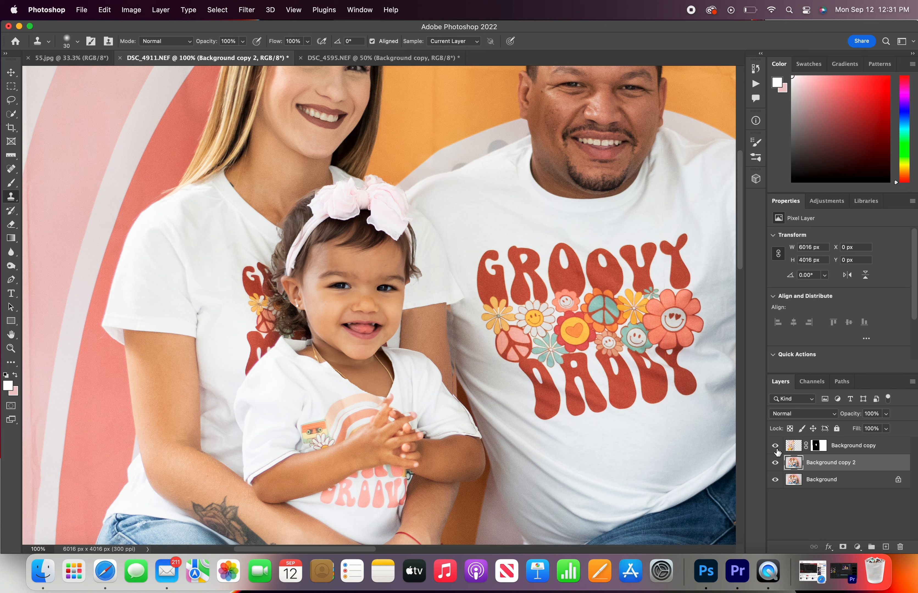
Step: On the head layer's mask, paint black with a size 70 brush along the outer hair beside the headband
click(818, 447)
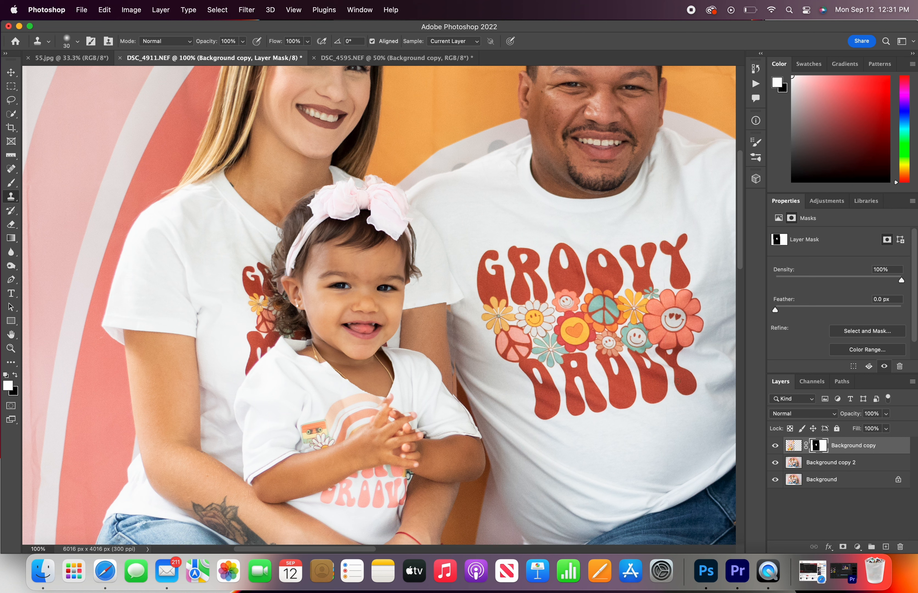
click(10, 184)
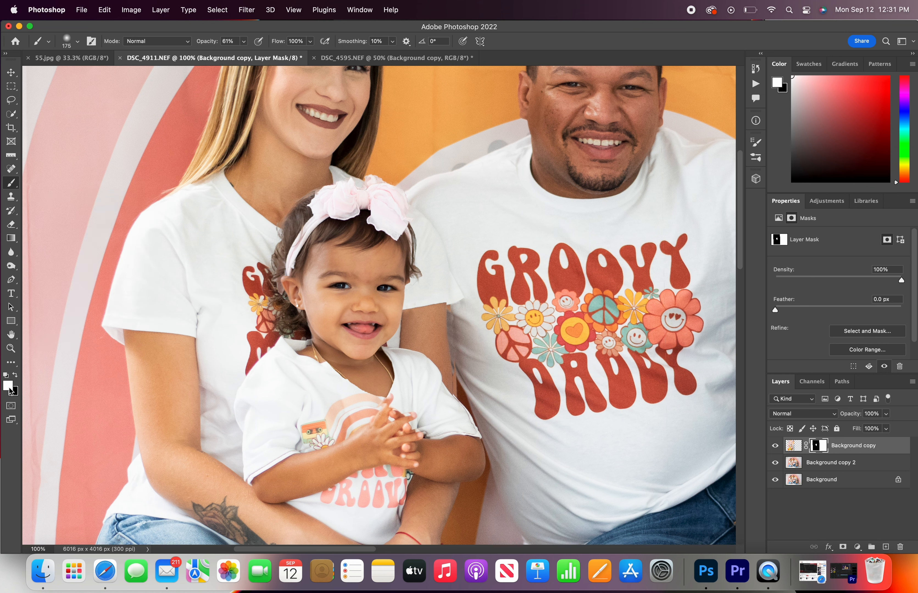
key(x)
key(super+equal)
key(super+equal)
key(bracketleft)
key(bracketleft)
key(bracketleft)
key(bracketleft)
key(bracketleft)
key(bracketleft)
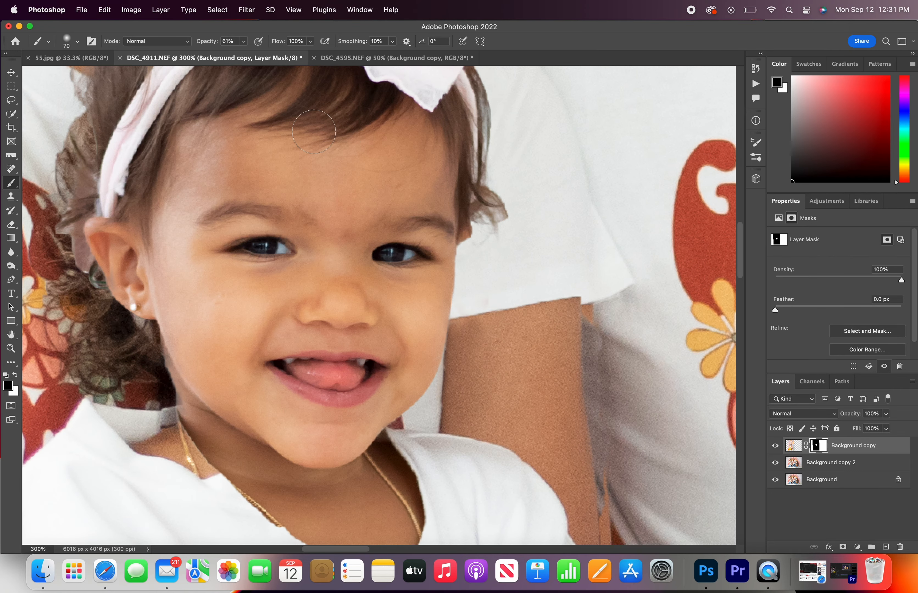
scroll(223, 141, up, 5)
scroll(223, 141, left, 4)
mouse_move(224, 141)
mouse_down()
mouse_move(182, 287)
mouse_move(219, 155)
mouse_move(244, 113)
mouse_up()
Step: Raise the brush opacity to 100% and paint black on the mask along the hair by the mother's neckline and the toddler's ear
click(243, 41)
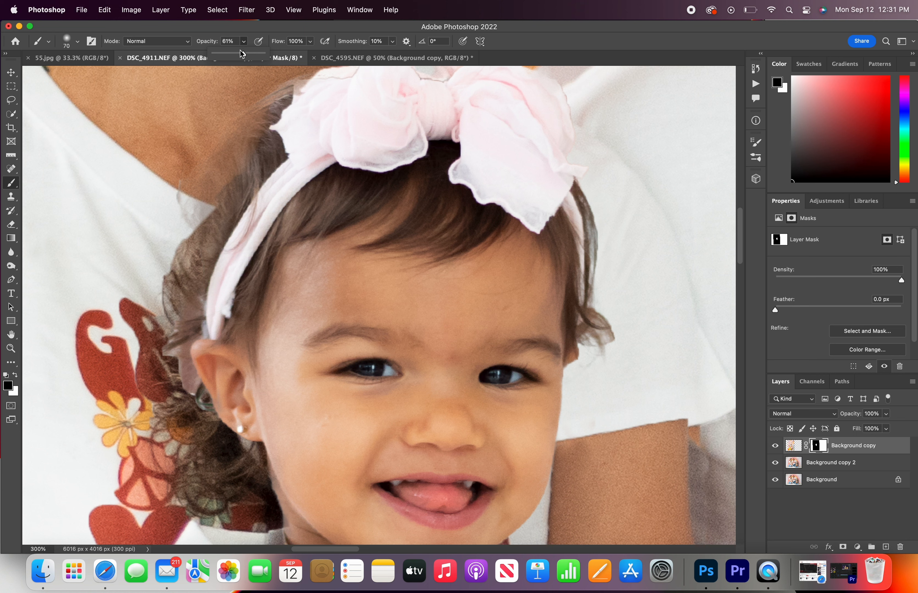
drag(242, 54, 271, 57)
mouse_move(249, 105)
mouse_down()
mouse_move(267, 112)
mouse_move(231, 162)
mouse_up()
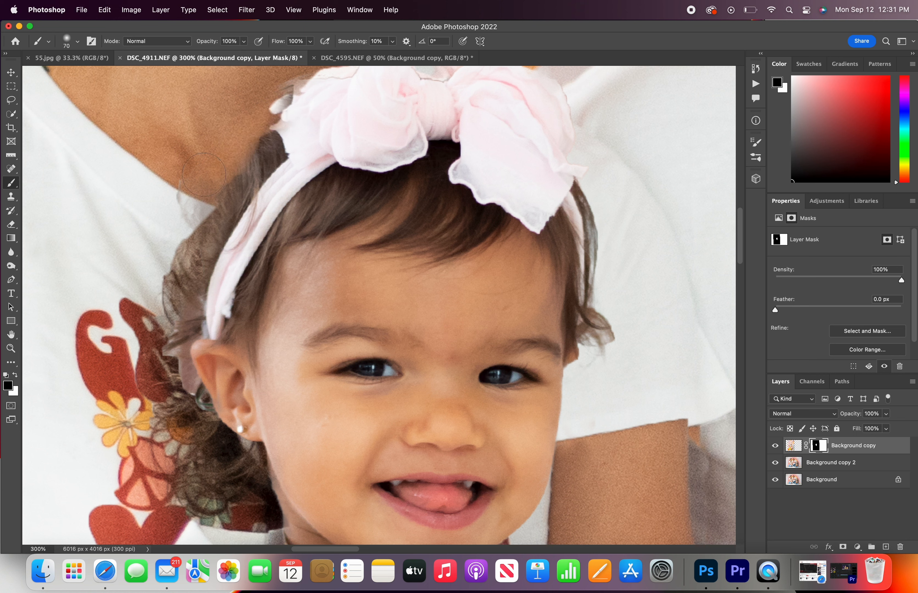
mouse_move(142, 334)
mouse_down()
mouse_move(154, 365)
mouse_move(189, 395)
mouse_move(173, 337)
mouse_move(182, 292)
mouse_move(216, 322)
mouse_move(211, 334)
mouse_move(212, 302)
mouse_move(211, 355)
mouse_up()
Step: Reduce the brush to size 35 and paint black on the mask along the upper edge of the pink bow
key(bracketleft)
key(bracketleft)
key(bracketleft)
key(bracketleft)
key(bracketleft)
key(x)
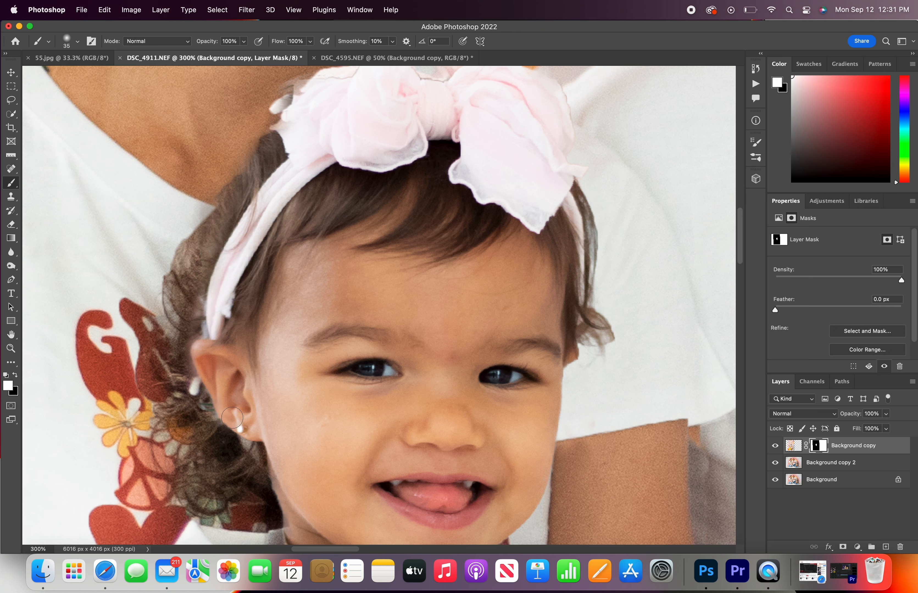
scroll(242, 427, down, 5)
scroll(243, 426, up, 10)
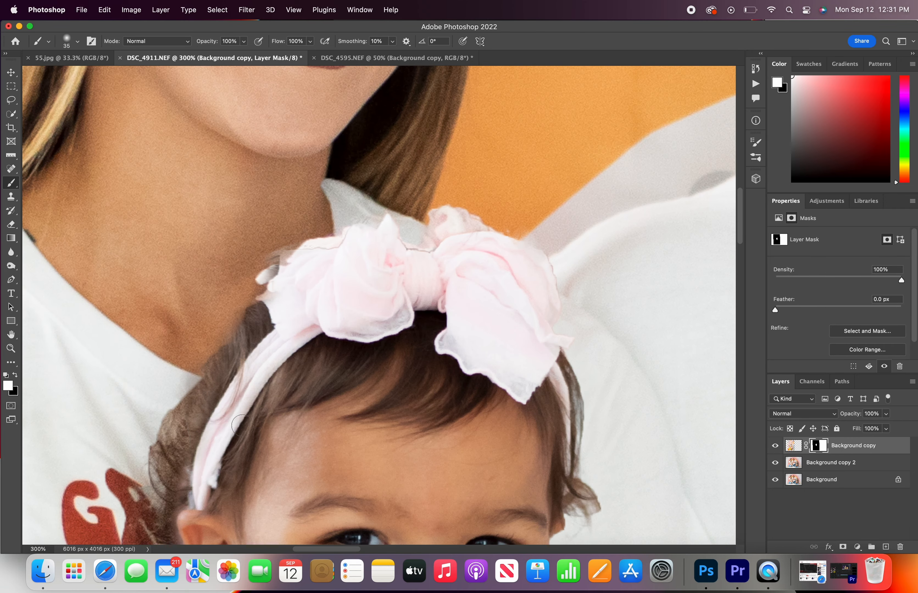
key(x)
mouse_move(259, 294)
mouse_down()
mouse_move(263, 270)
mouse_move(324, 251)
mouse_move(306, 245)
mouse_move(348, 229)
mouse_move(382, 236)
mouse_move(335, 202)
mouse_move(330, 181)
mouse_move(405, 215)
mouse_move(428, 250)
mouse_move(482, 239)
mouse_move(544, 259)
mouse_move(505, 256)
mouse_up()
key(x)
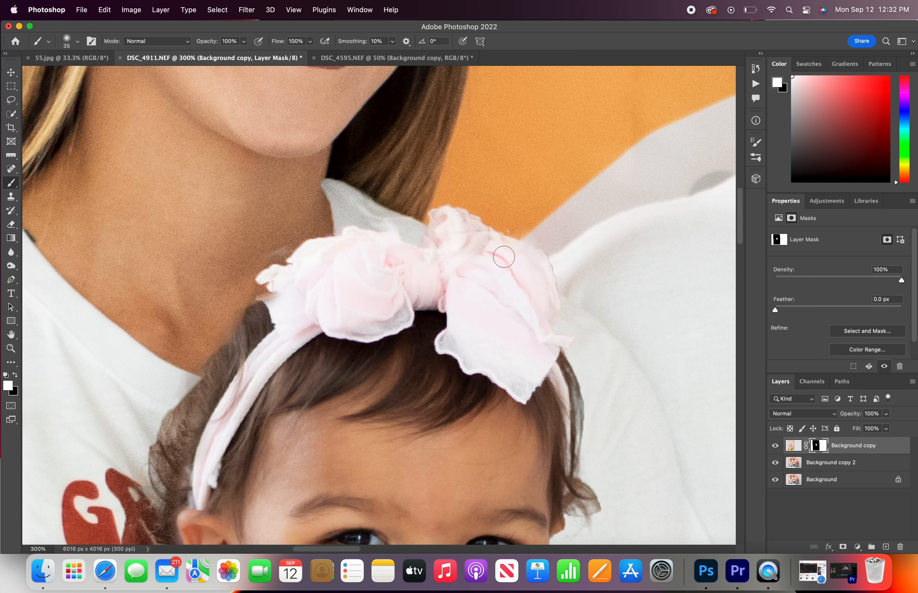
Step: With a size 9 black brush, mask out the fringe along the cheek next to the sleeve and beneath the hair curl
key(x)
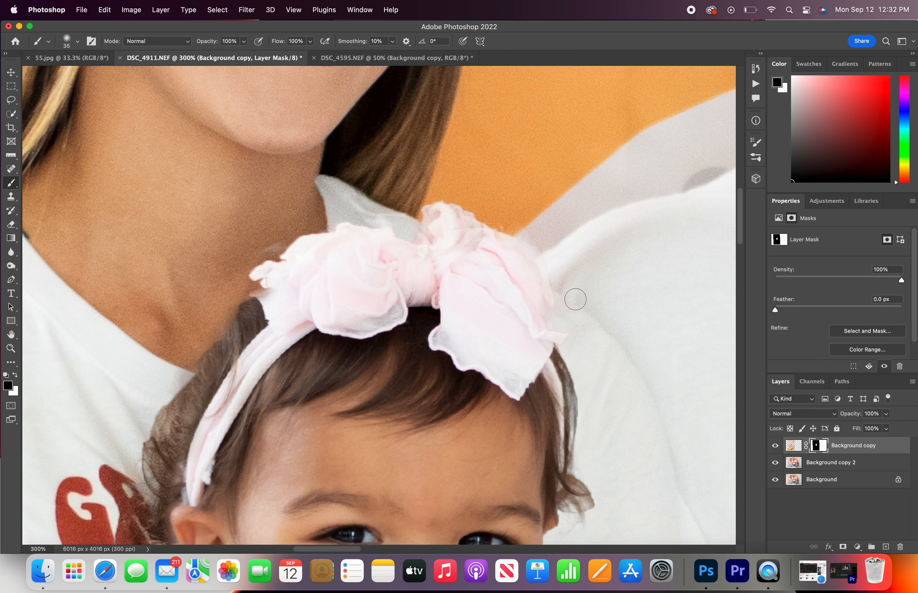
scroll(575, 299, down, 8)
scroll(576, 299, down, 1)
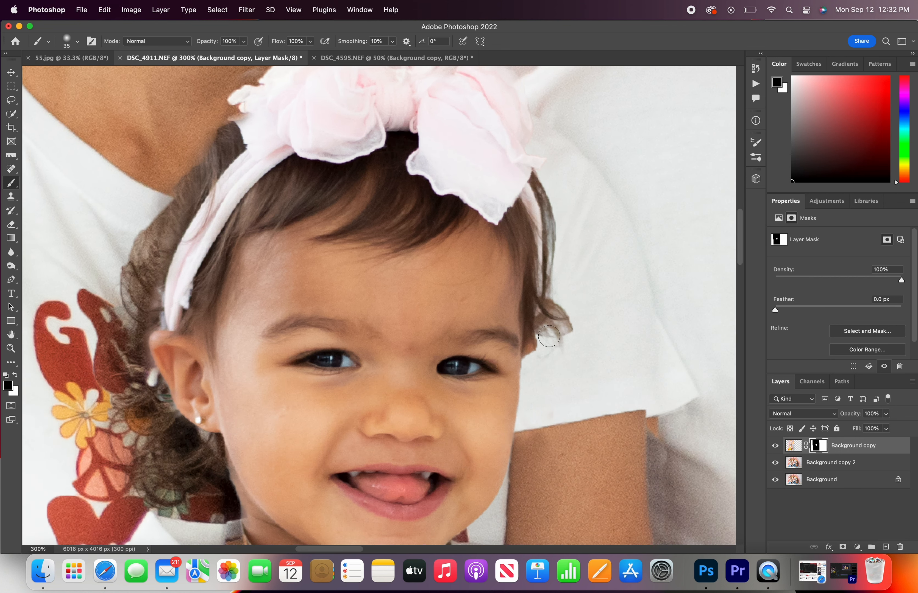
key(bracketleft)
key(bracketleft)
key(bracketleft)
key(super+plus)
scroll(547, 335, down, 8)
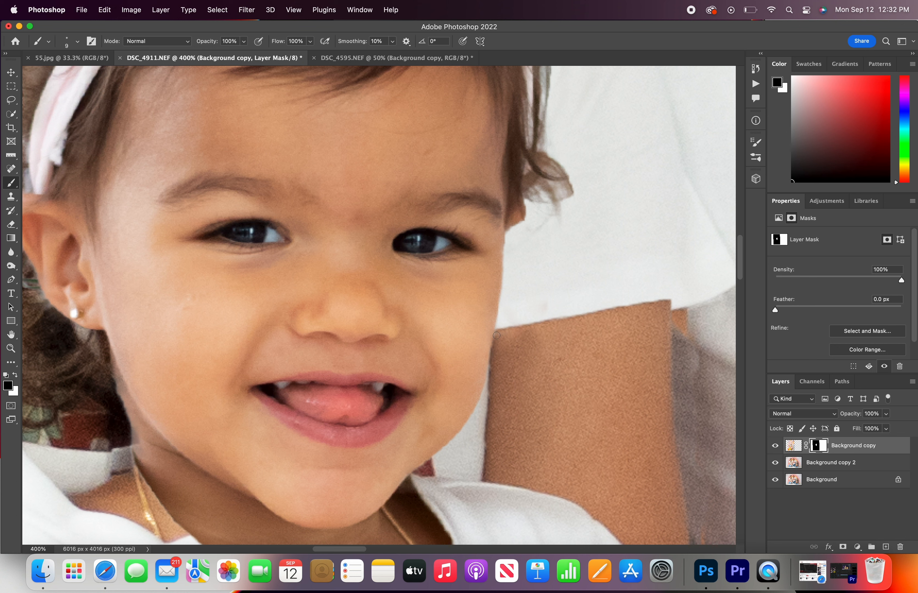
mouse_move(503, 287)
mouse_down()
mouse_move(523, 201)
mouse_move(519, 228)
mouse_move(525, 219)
mouse_move(525, 207)
mouse_move(508, 239)
mouse_move(522, 215)
mouse_move(581, 203)
mouse_move(554, 233)
mouse_up()
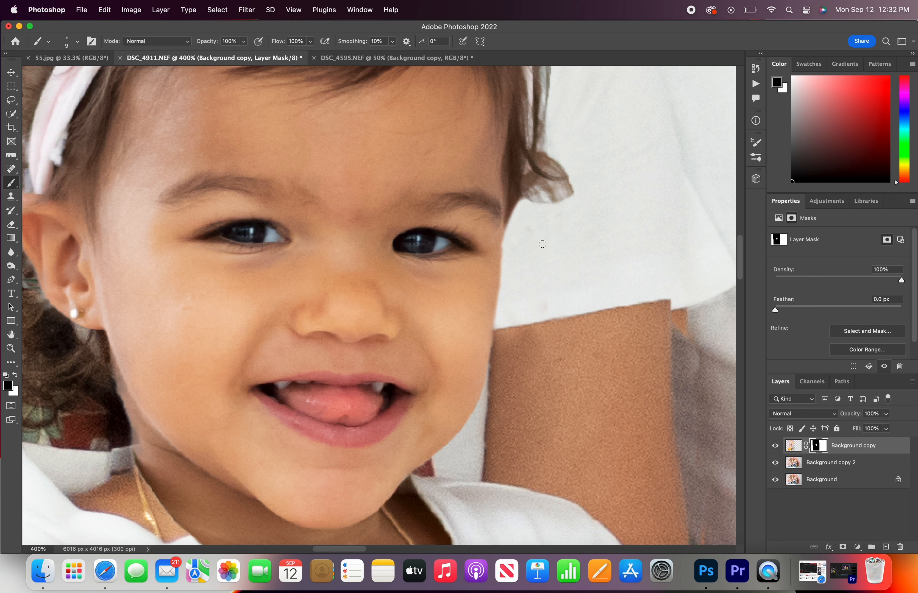
Step: Paint white on the mask to restore the face edge from the hair curl down along the cheek
key(x)
drag(517, 194, 497, 256)
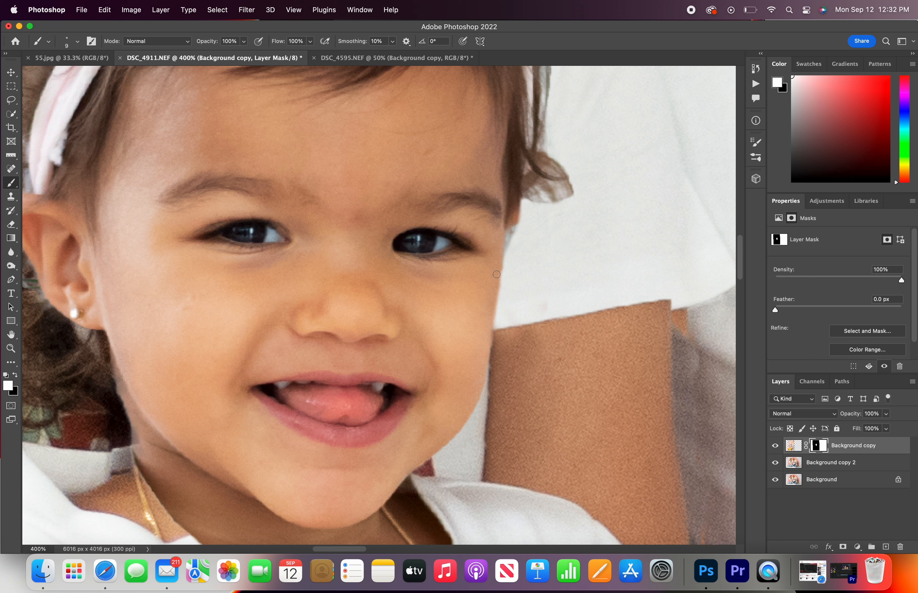
drag(496, 274, 490, 345)
Step: Enlarge the white mask brush to size 60 and paint below the V-neckline over the top of the rainbow print
key(super+minus)
key(super+minus)
key(super+minus)
scroll(345, 328, down, 3)
key(bracketright)
key(bracketright)
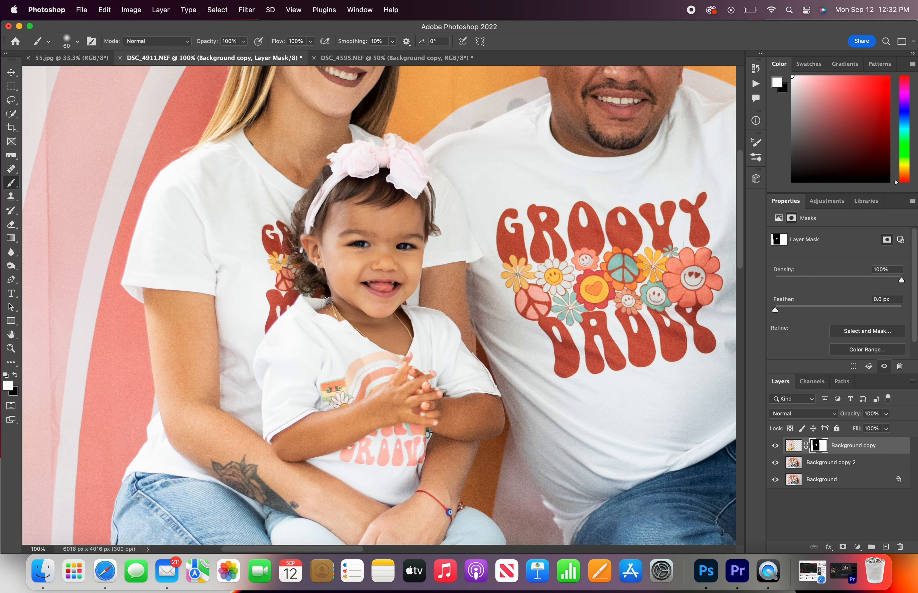
key(super+plus)
key(super+plus)
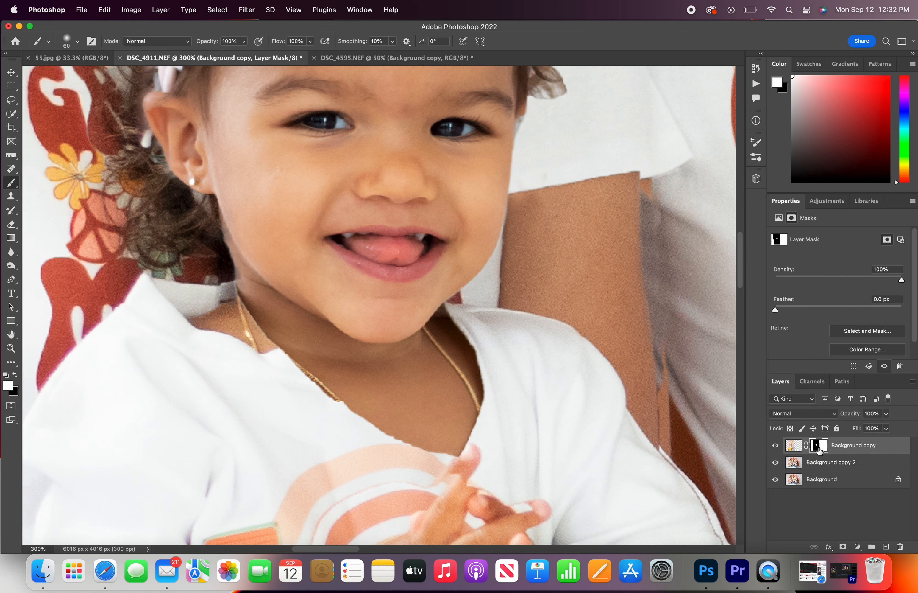
drag(366, 449, 453, 428)
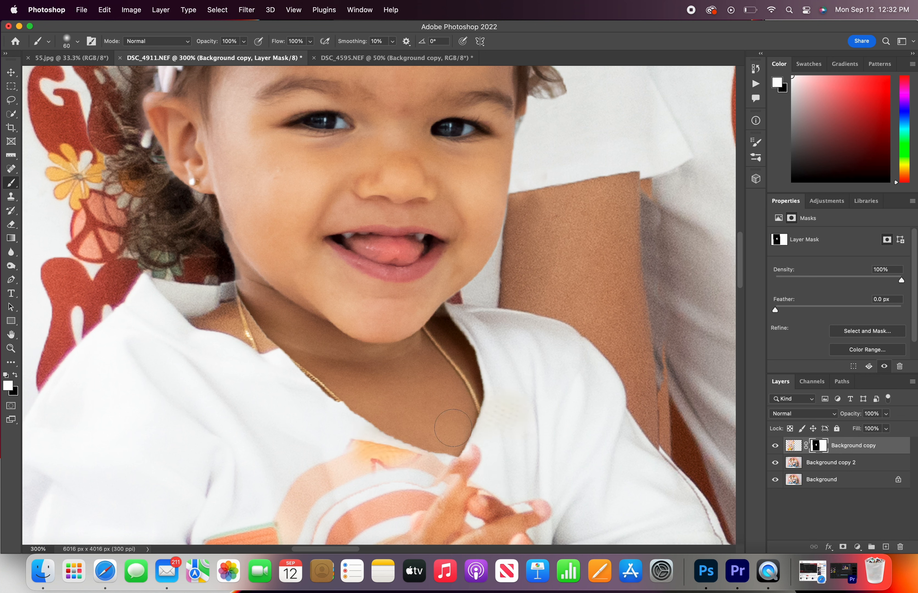
Step: Paint black on the mask over the V-neckline, reducing the brush to size 30, to bring back the original round collar
key(x)
mouse_move(496, 389)
mouse_down()
mouse_move(365, 433)
mouse_move(421, 431)
mouse_move(412, 461)
mouse_move(438, 456)
mouse_move(441, 428)
mouse_move(338, 415)
mouse_move(298, 385)
mouse_move(455, 378)
mouse_move(292, 380)
mouse_move(388, 377)
mouse_move(459, 323)
mouse_move(444, 356)
mouse_move(467, 321)
mouse_up()
key(bracketleft)
key(bracketleft)
key(bracketleft)
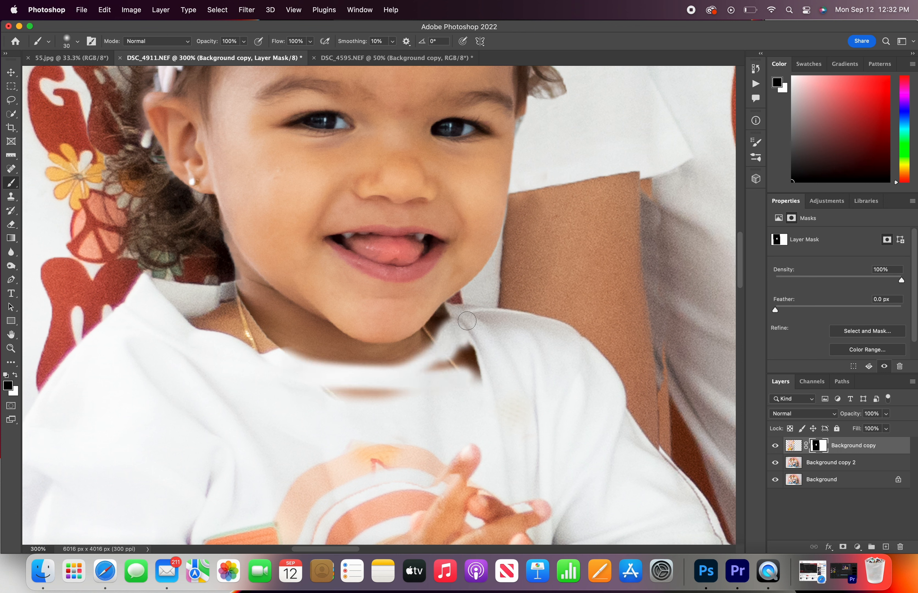
mouse_move(549, 333)
mouse_down()
mouse_move(489, 318)
mouse_move(452, 380)
mouse_move(477, 361)
mouse_move(478, 402)
mouse_move(523, 412)
mouse_move(506, 418)
mouse_move(486, 352)
mouse_move(459, 363)
mouse_move(458, 316)
mouse_move(384, 408)
mouse_move(317, 385)
mouse_move(332, 372)
mouse_move(304, 359)
mouse_move(396, 358)
mouse_move(445, 328)
mouse_move(404, 365)
mouse_up()
Step: Enlarge the black brush to size 46 and mask out the leftover neckline traces on the shirt below the chin
key(super+equal)
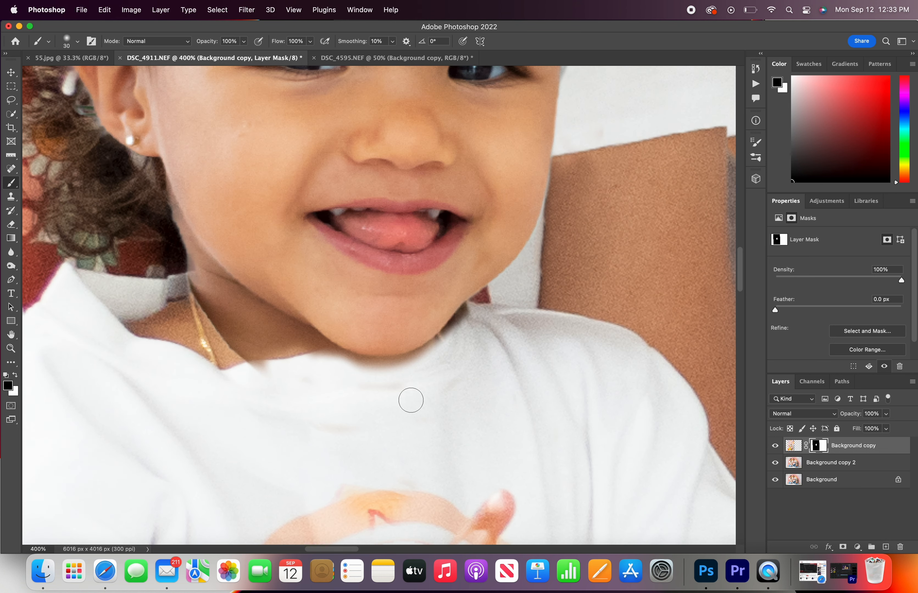
key(bracketright)
key(bracketright)
key(bracketright)
mouse_move(464, 447)
mouse_down()
mouse_move(342, 415)
mouse_move(319, 394)
mouse_move(254, 377)
mouse_move(278, 383)
mouse_move(332, 368)
mouse_move(451, 358)
mouse_up()
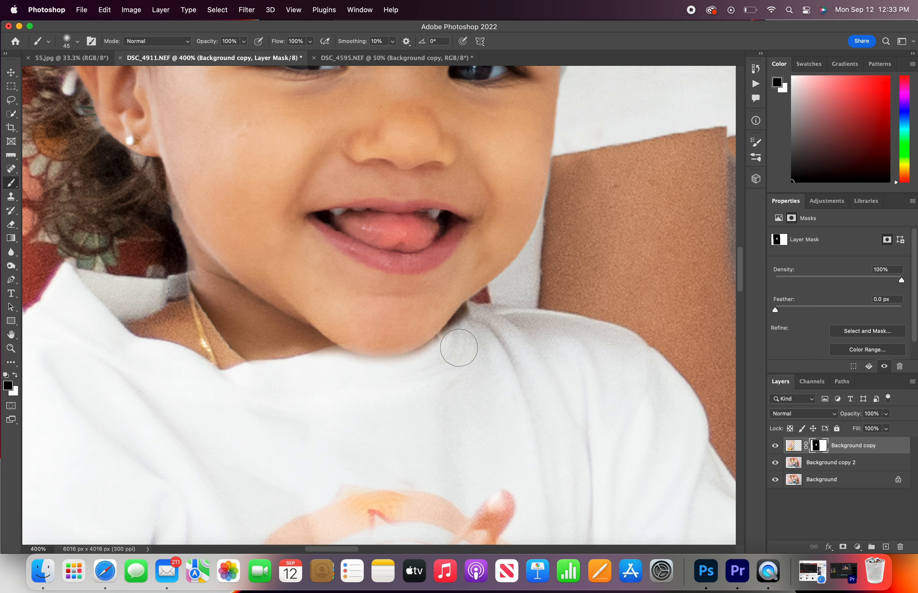
Step: Reduce the brush to size 10 and mask out the dark remnants between jaw and shoulder and along the collar under the chin
key(bracketleft)
key(bracketleft)
key(bracketleft)
key(bracketleft)
key(bracketleft)
key(bracketleft)
mouse_move(464, 307)
mouse_down()
mouse_move(400, 362)
mouse_move(462, 310)
mouse_up()
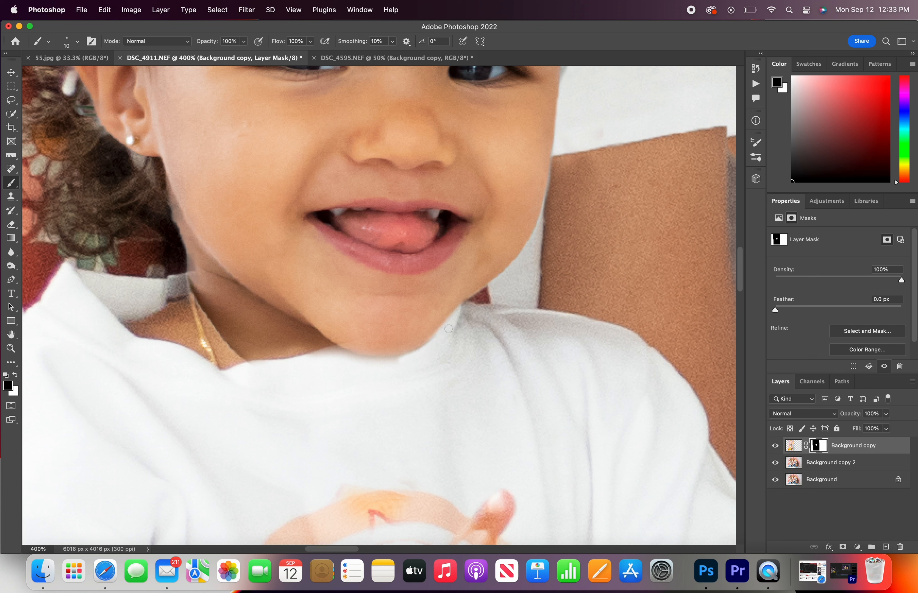
mouse_move(397, 361)
mouse_down()
mouse_move(334, 349)
mouse_move(294, 361)
mouse_up()
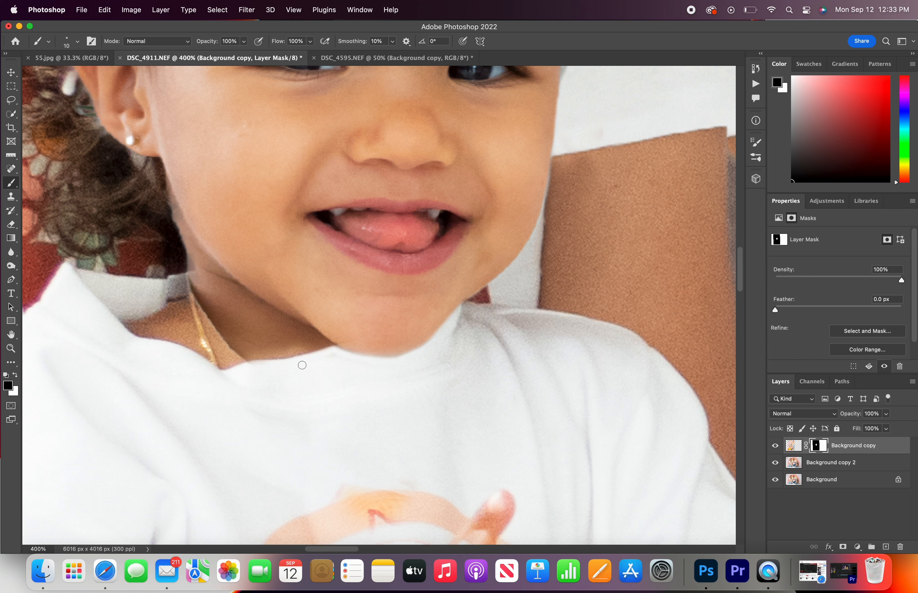
Step: Refine the chin's lower edge on the mask, restoring skin with white and trimming it along the collar with black
key(x)
mouse_move(345, 343)
mouse_down()
mouse_move(367, 353)
mouse_move(401, 350)
mouse_move(436, 325)
mouse_up()
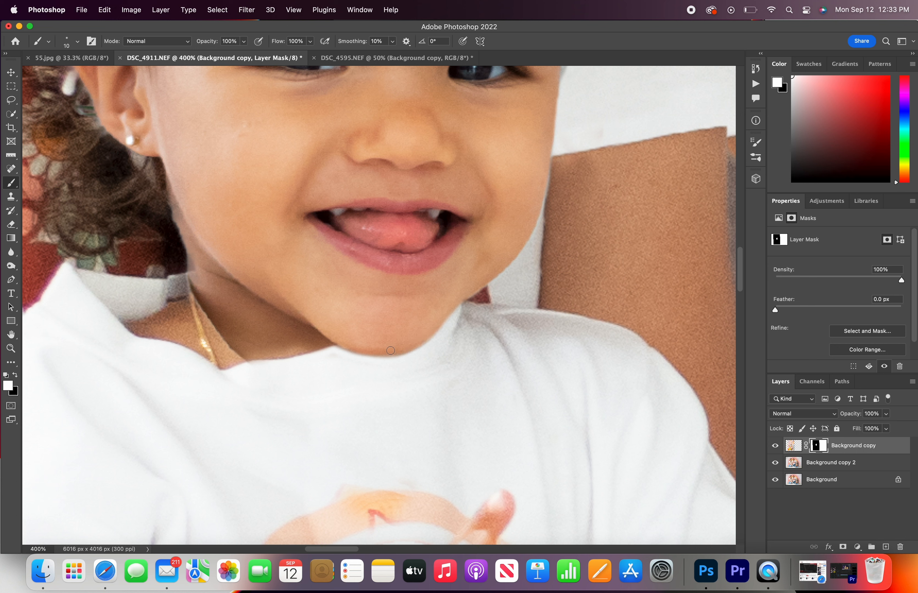
key(x)
mouse_move(341, 353)
mouse_down()
mouse_move(397, 359)
mouse_move(424, 347)
mouse_up()
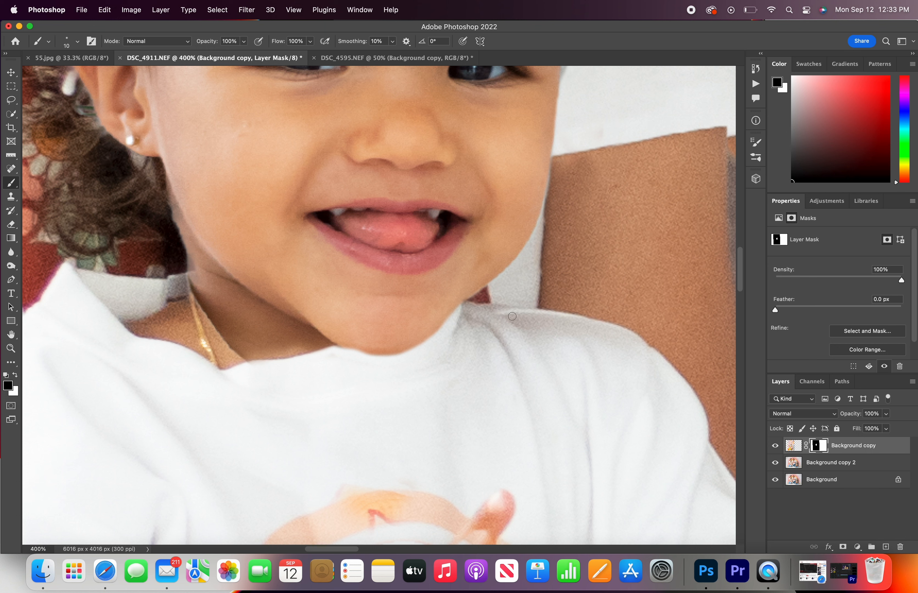
Step: With a size 35 black brush at 48% opacity, mask out the hard edge on the neck beside the gold necklace
key(bracketright)
key(bracketright)
click(244, 41)
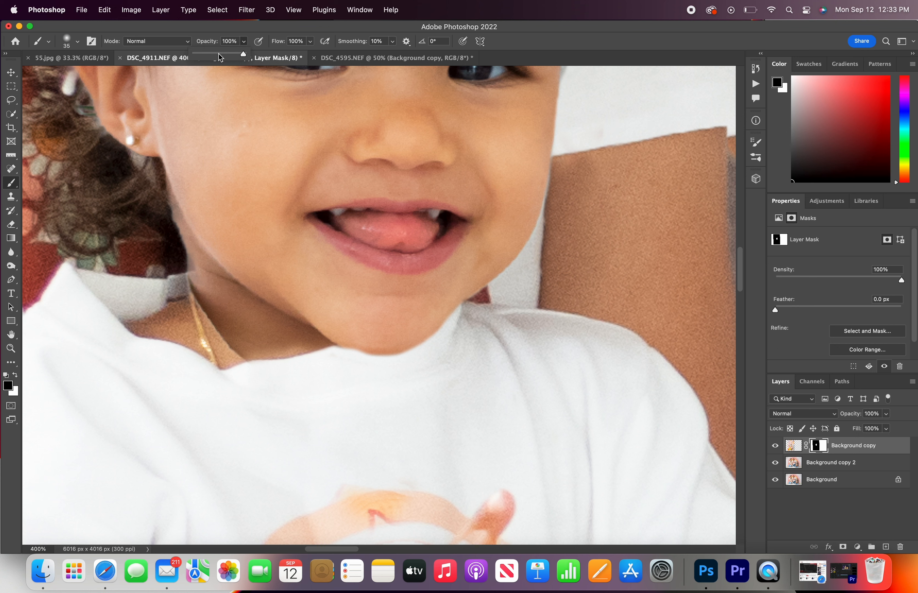
drag(220, 58, 217, 59)
mouse_move(221, 303)
mouse_down()
mouse_move(213, 321)
mouse_move(203, 302)
mouse_move(243, 348)
mouse_move(264, 332)
mouse_move(295, 343)
mouse_move(200, 292)
mouse_move(167, 245)
mouse_move(169, 234)
mouse_move(175, 241)
mouse_move(154, 187)
mouse_move(154, 234)
mouse_up()
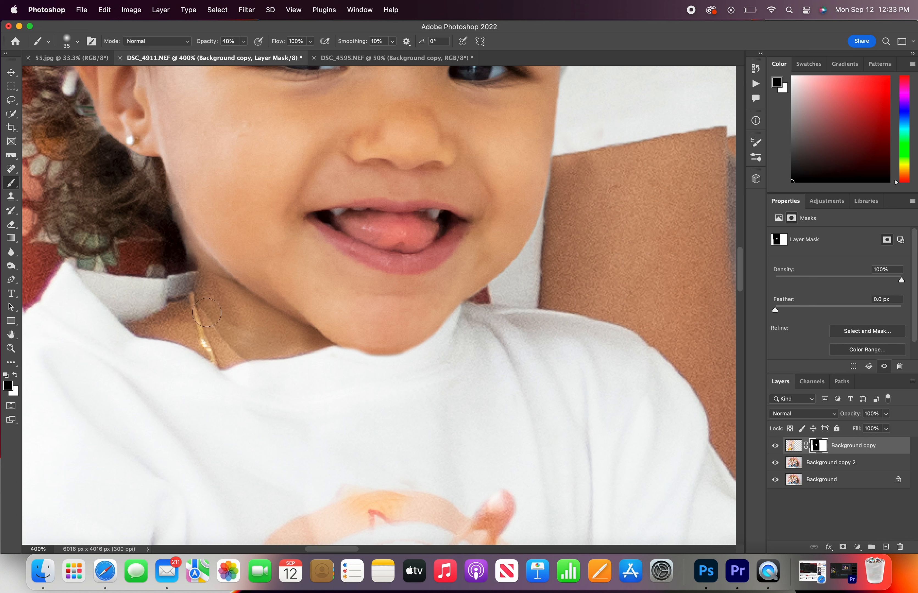
mouse_move(201, 306)
mouse_down()
mouse_move(236, 349)
mouse_move(243, 342)
mouse_up()
key(bracketleft)
key(bracketleft)
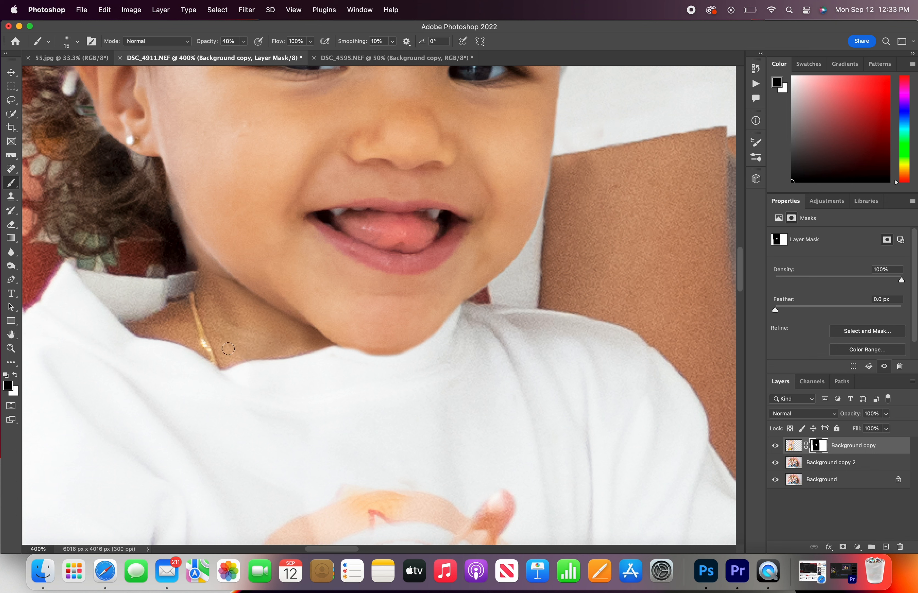
Step: Free-transform the smiling head layer, rotating it to -2.15° and shifting it into position above the collar
key(super+minus)
key(super+minus)
key(super+minus)
key(super+minus)
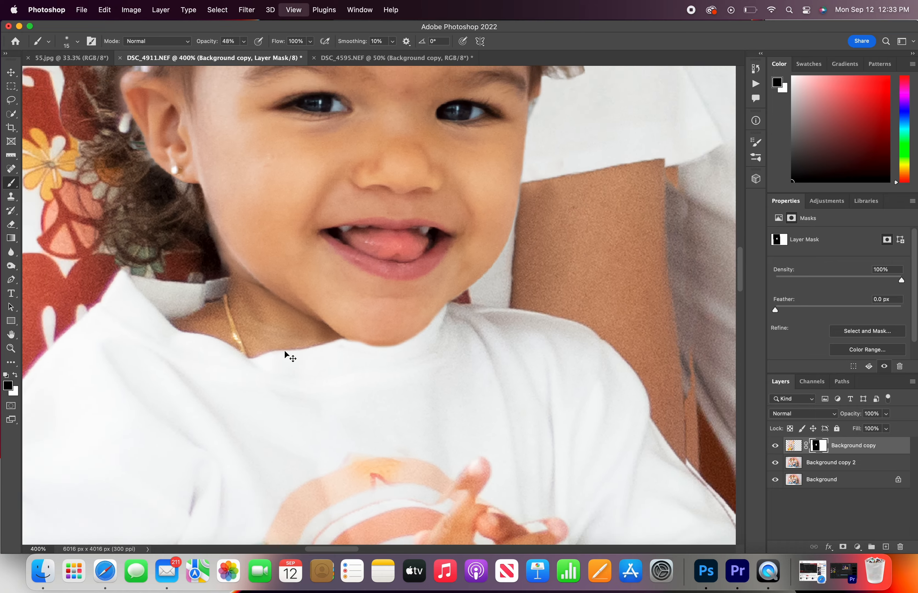
key(super+minus)
key(super+minus)
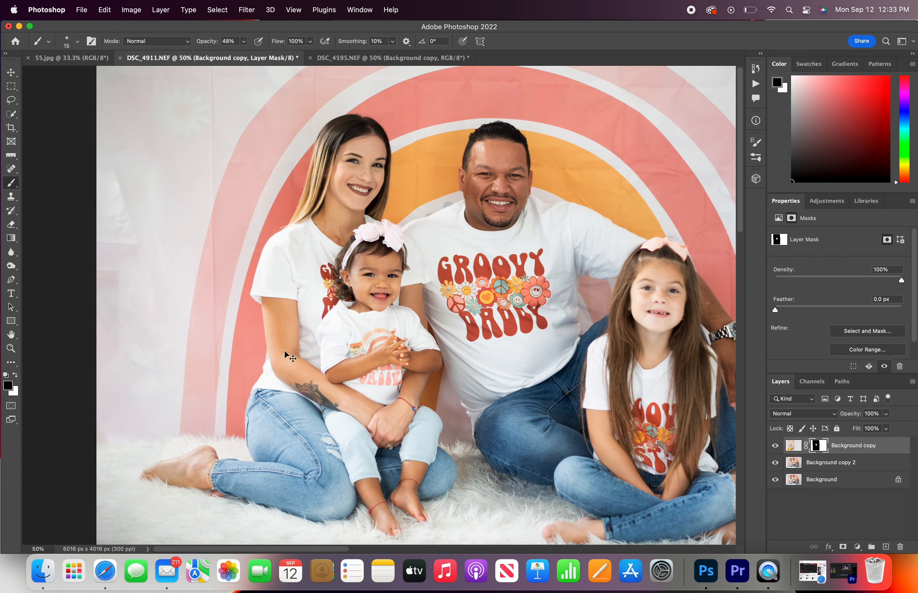
key(super+plus)
key(super+plus)
key(super+plus)
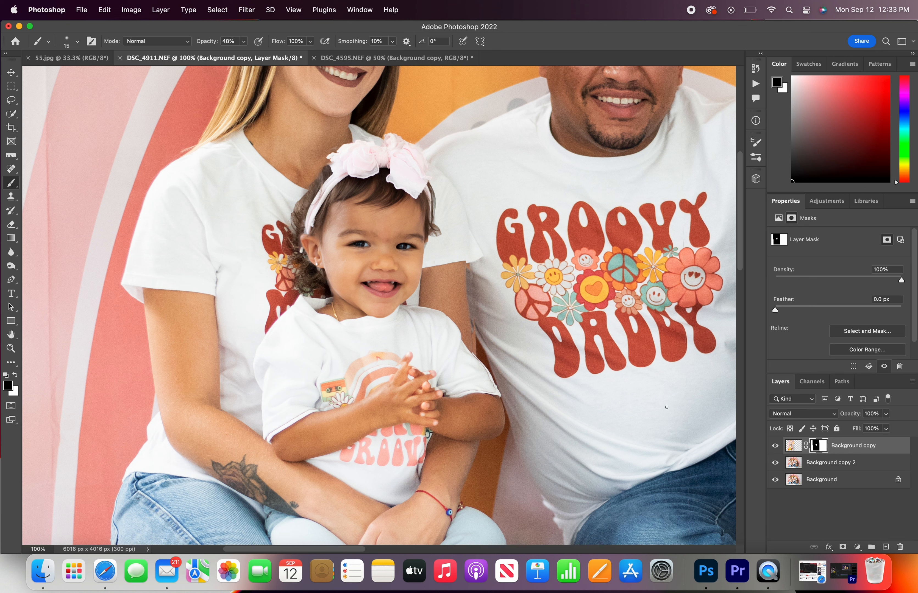
key(super+t)
drag(585, 281, 580, 280)
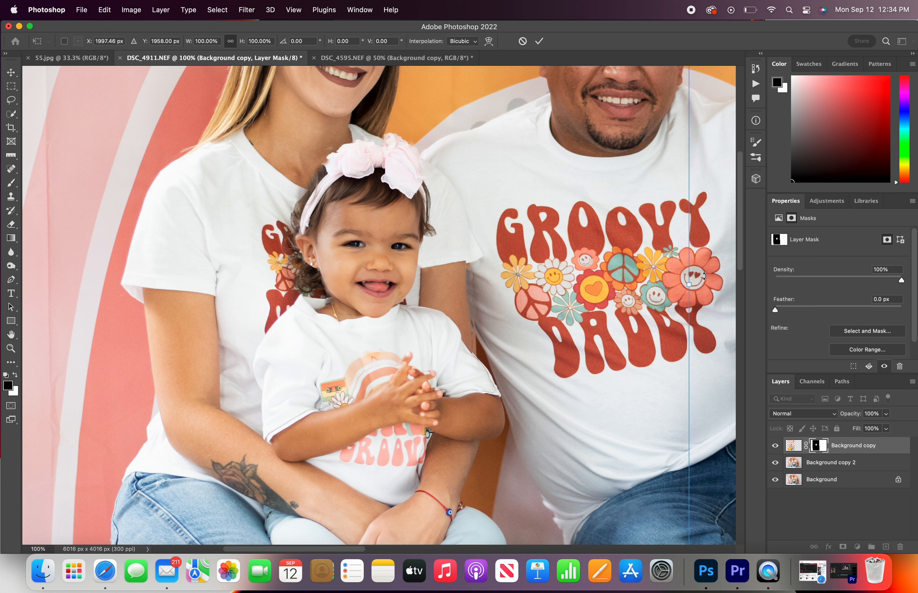
drag(703, 276, 717, 251)
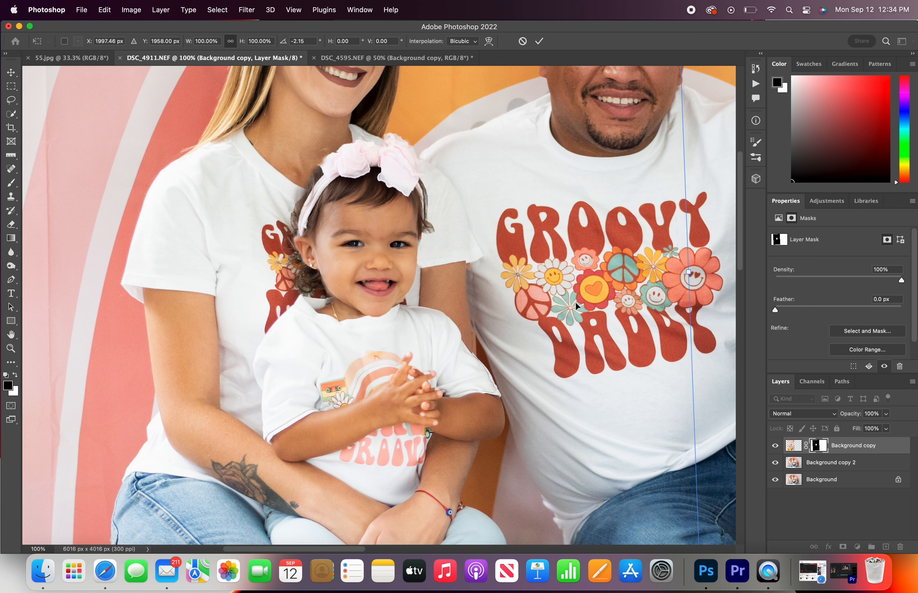
mouse_move(579, 306)
mouse_down()
mouse_move(639, 304)
mouse_move(587, 307)
mouse_up()
drag(586, 303, 579, 304)
Step: Scale the smiling head layer to 98.64% and reposition it over the toddler's neck
key(super+minus)
key(super+minus)
key(super+minus)
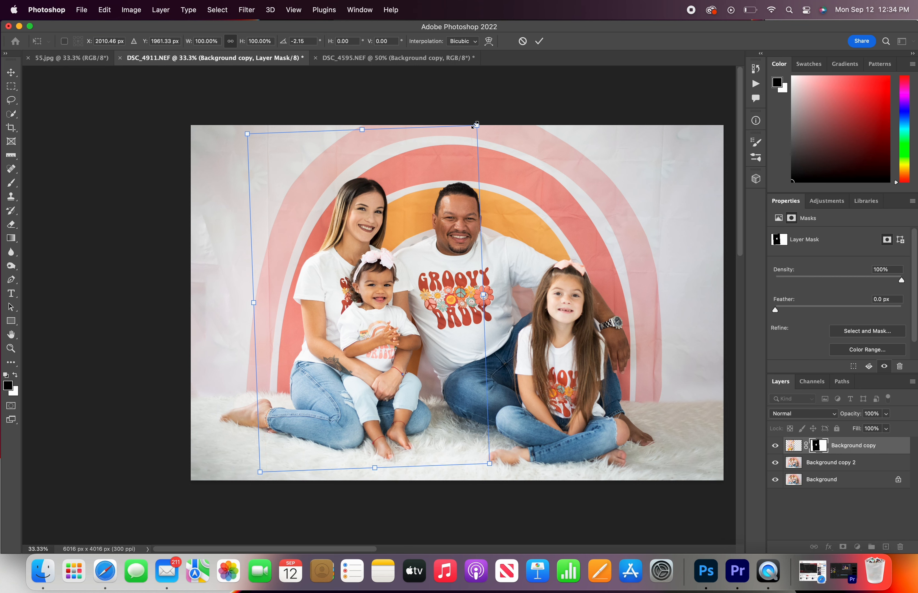
drag(475, 125, 473, 128)
drag(441, 220, 441, 216)
key(super+plus)
key(super+plus)
key(super+plus)
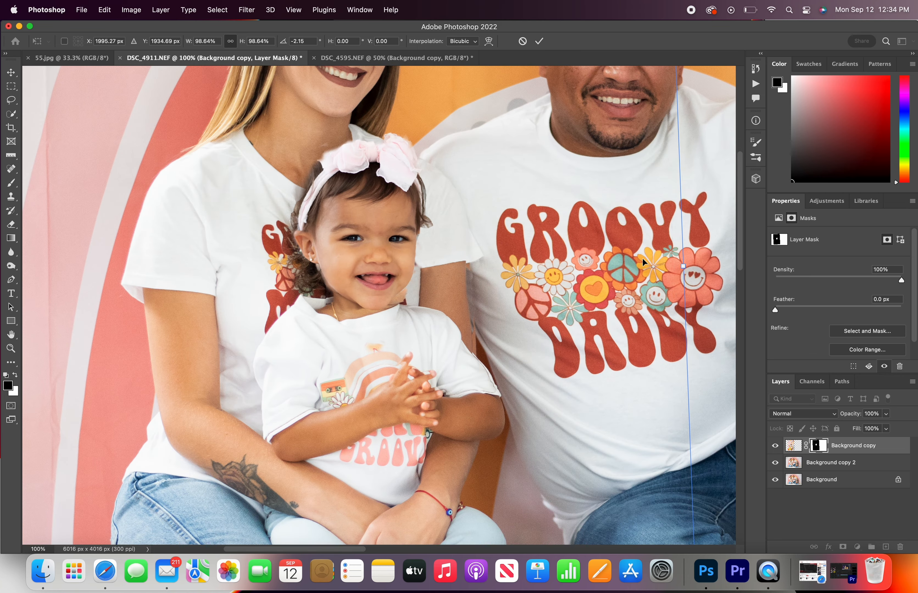
Step: Rotate the smiling head layer to -4.91°, nudge it into place on the neck and apply the transform
drag(694, 272, 688, 256)
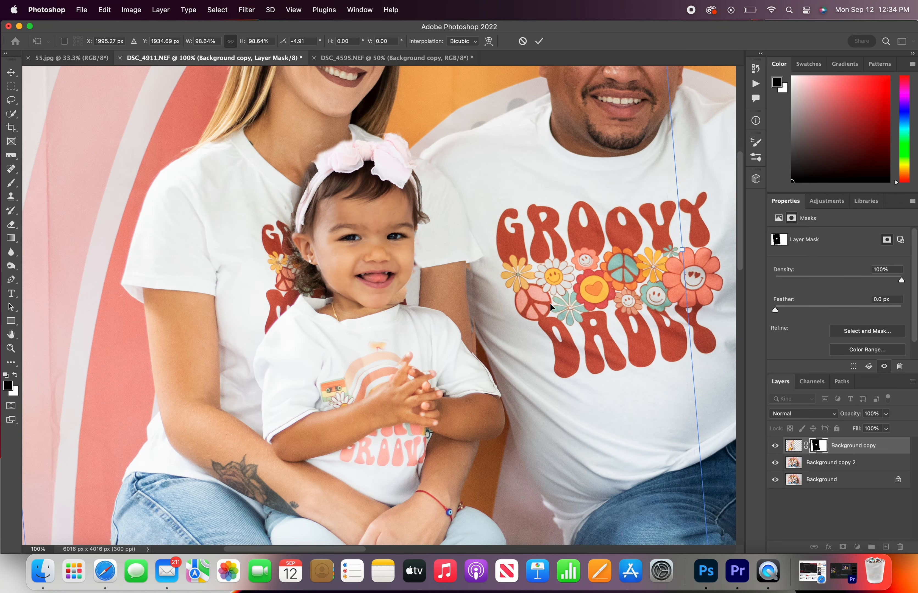
drag(551, 305, 553, 308)
key(super+minus)
key(super+minus)
key(super+minus)
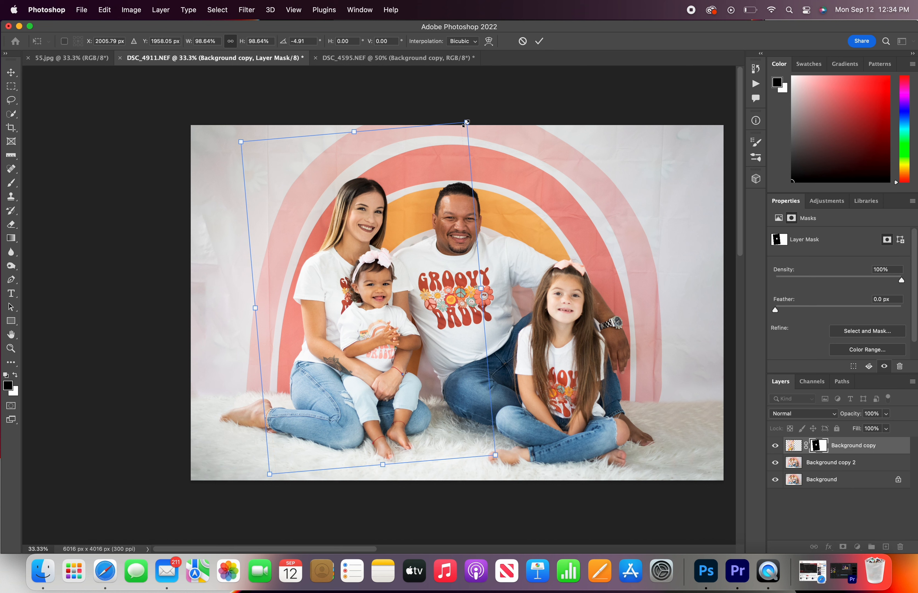
mouse_move(437, 172)
mouse_down()
mouse_move(449, 171)
mouse_move(435, 172)
mouse_up()
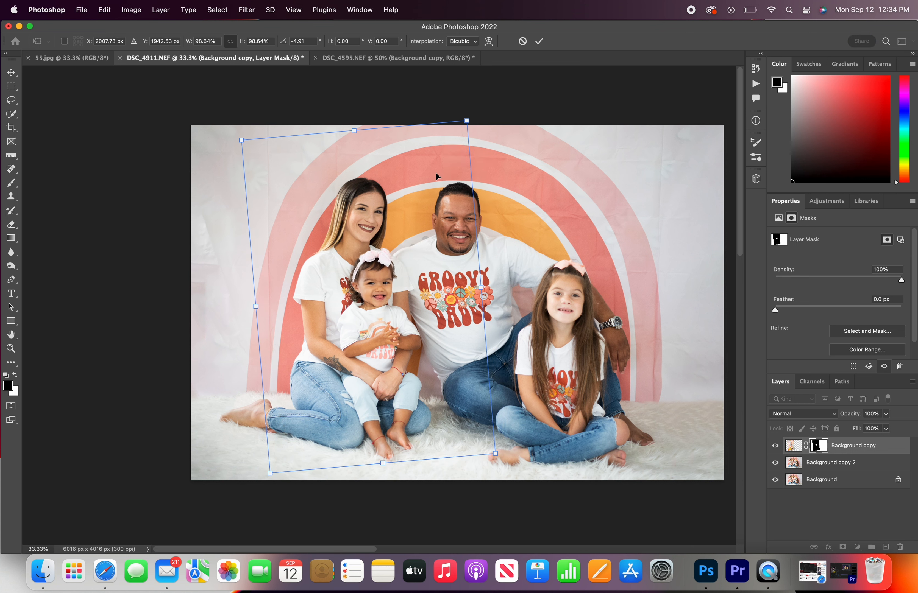
key(super+equal)
key(super+equal)
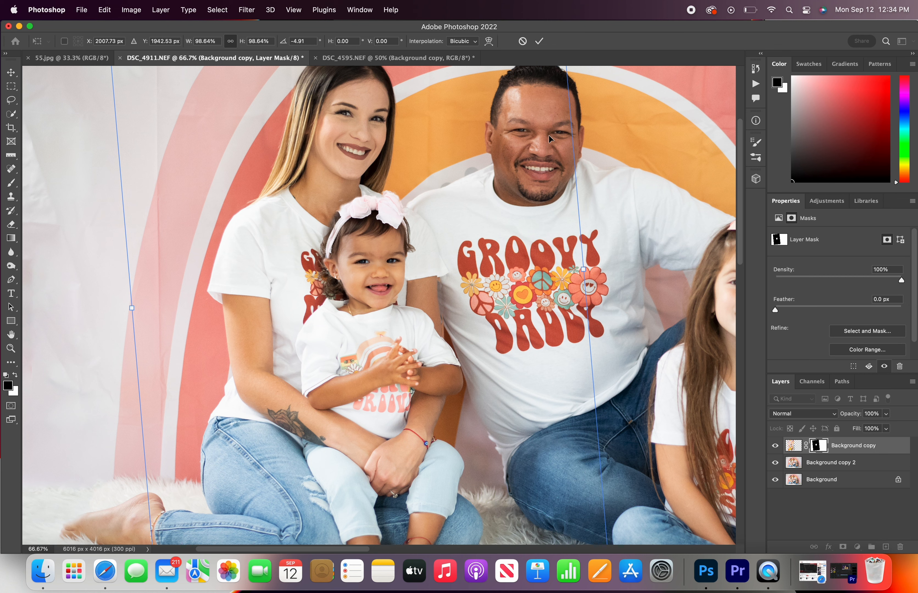
click(539, 41)
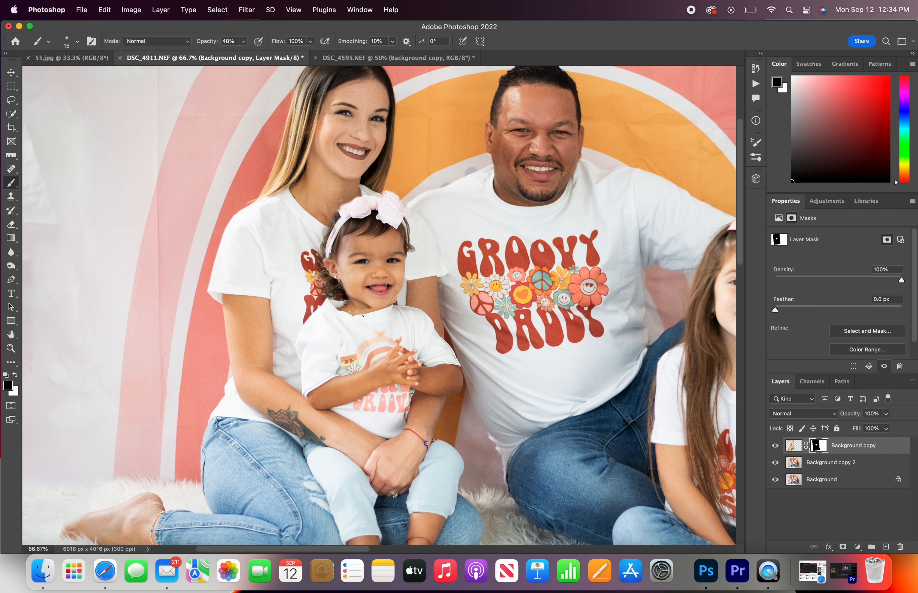
Step: With a size 40 white brush at 100% opacity, restore the hair above the ear and outside the headband on the mask
key(super+equal)
key(super+equal)
key(bracketright)
key(bracketright)
key(bracketright)
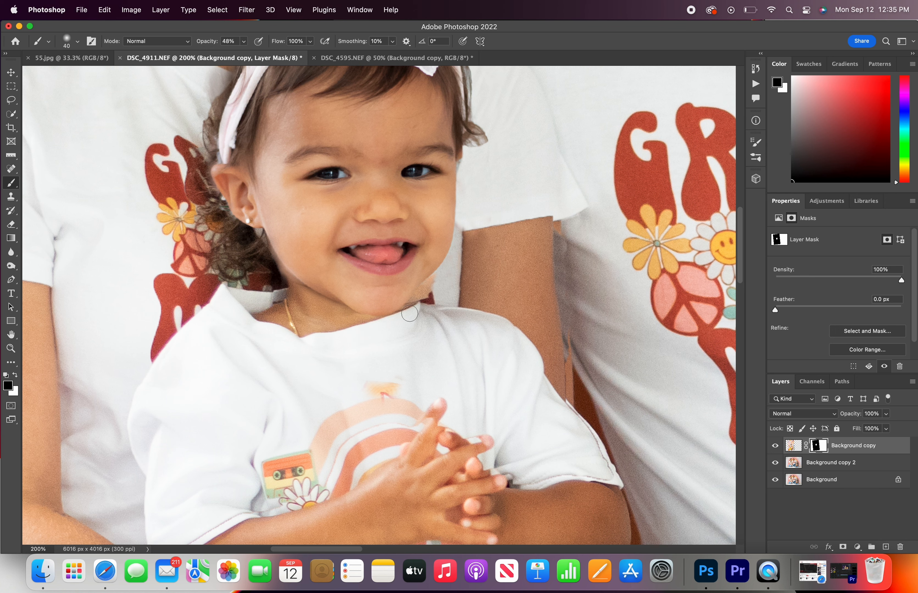
scroll(409, 314, up, 5)
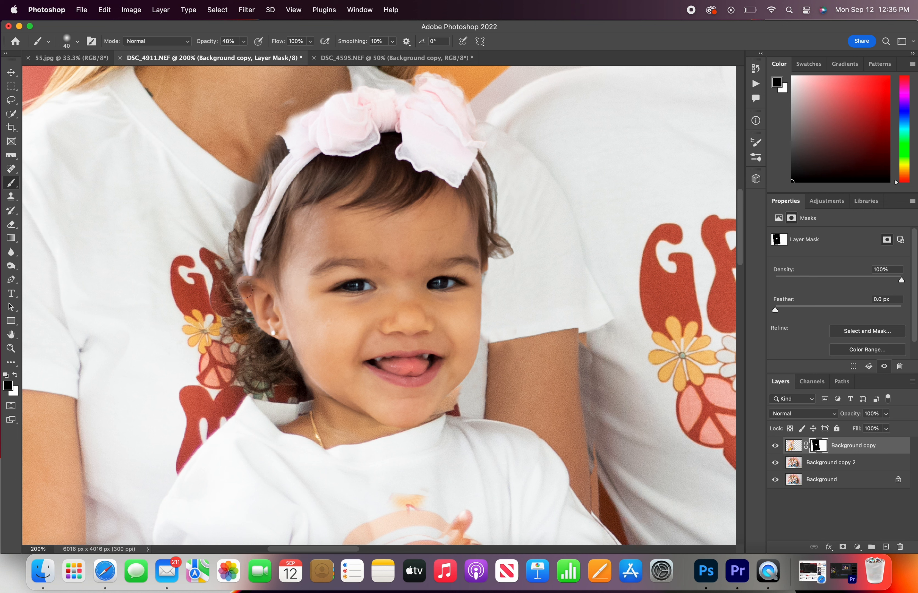
key(x)
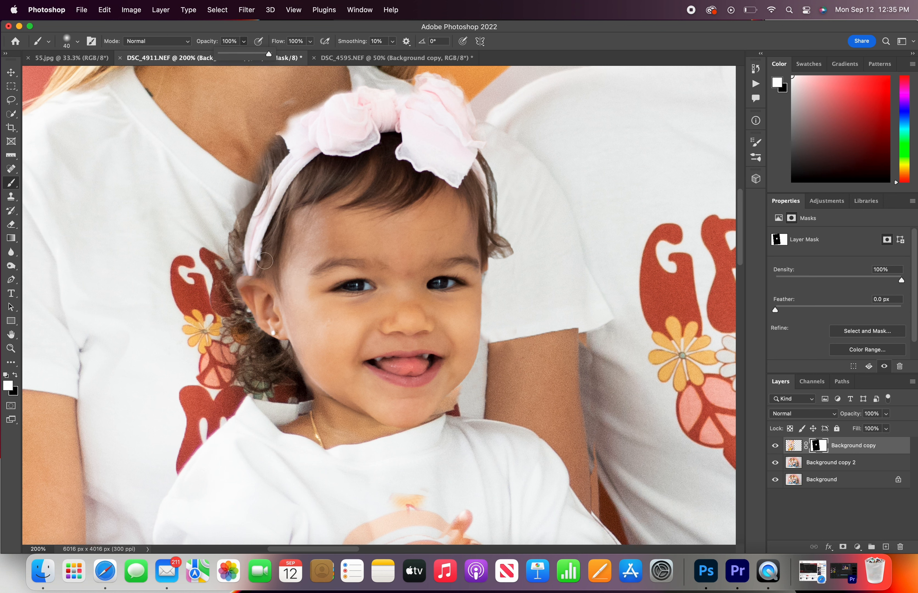
click(246, 283)
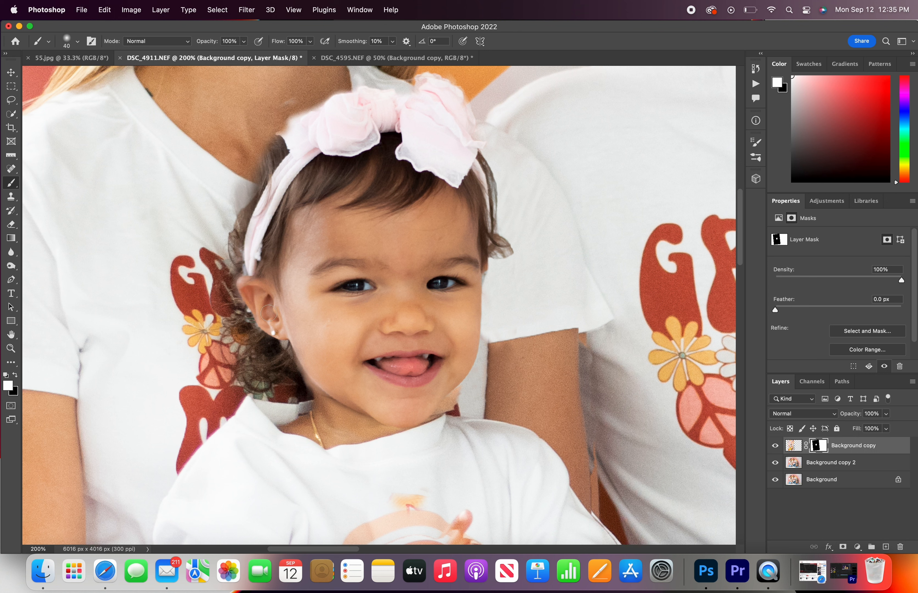
mouse_move(269, 313)
mouse_down()
mouse_move(278, 226)
mouse_move(261, 225)
mouse_move(255, 187)
mouse_move(275, 161)
mouse_move(241, 223)
mouse_move(242, 236)
mouse_move(275, 151)
mouse_move(242, 204)
mouse_move(253, 251)
mouse_move(254, 223)
mouse_up()
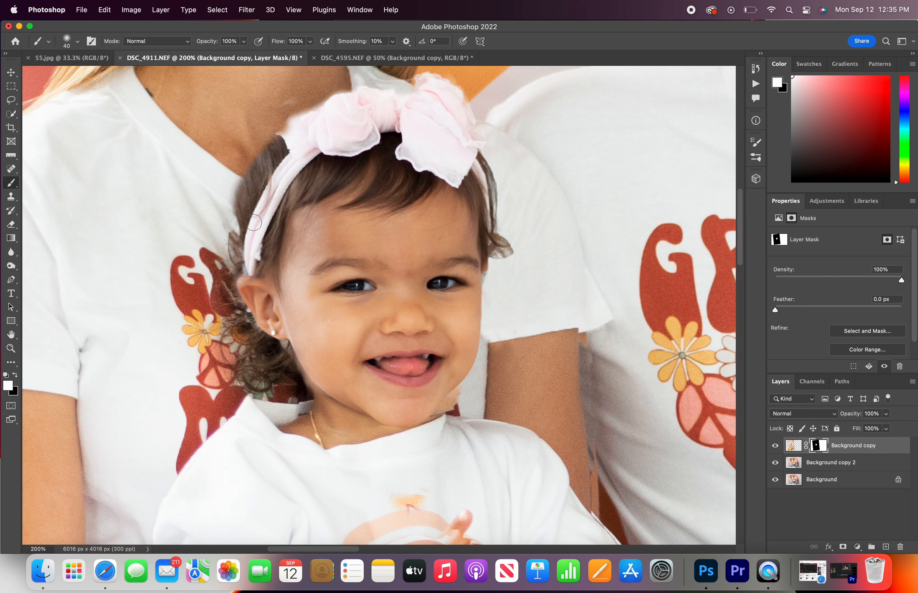
Step: Trim the outer edge of the hair beside the headband on the mask with a size 25 black brush
scroll(254, 222, up, 5)
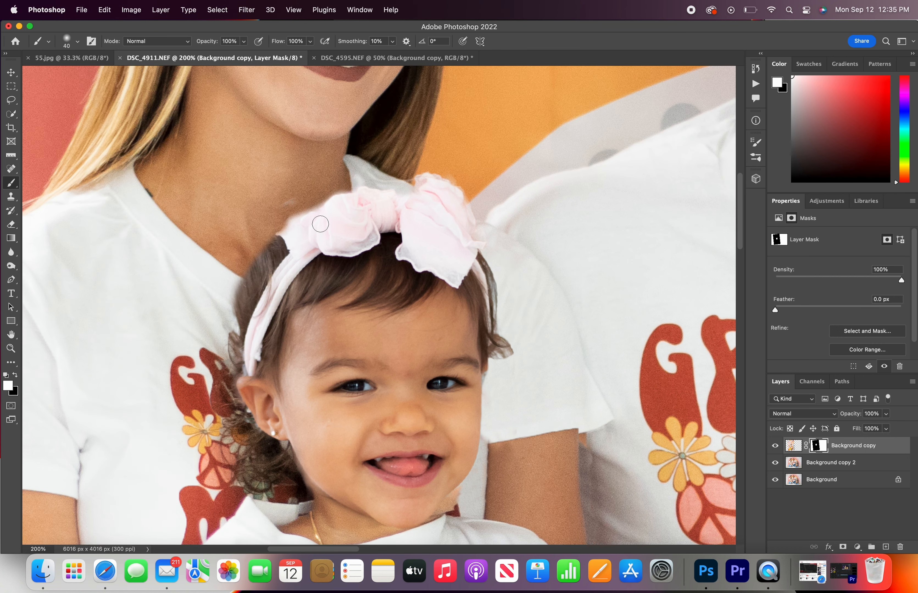
key(x)
key(super+minus)
key(super+minus)
key(super+minus)
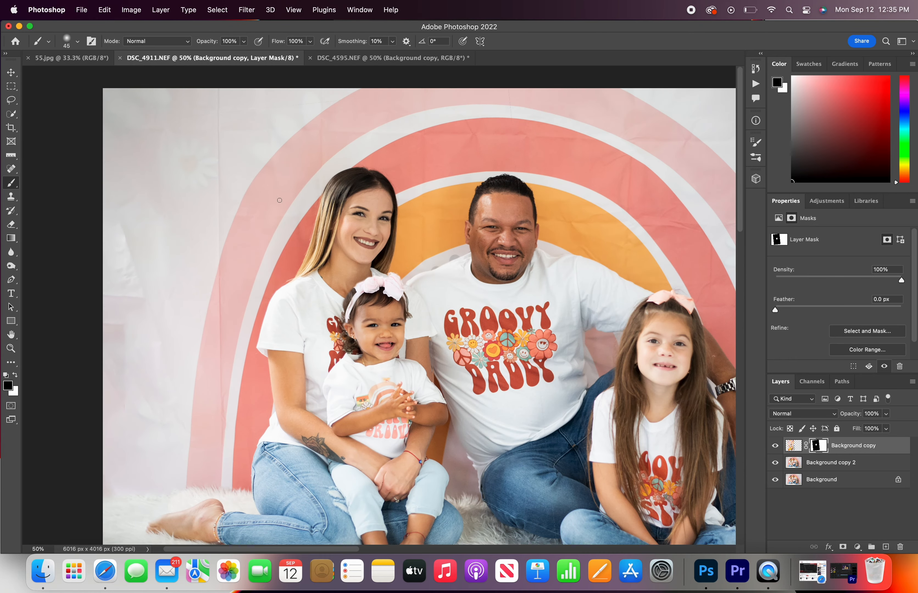
key(bracketright)
key(bracketright)
key(bracketright)
key(bracketright)
key(bracketright)
key(bracketright)
key(bracketright)
key(bracketright)
key(bracketright)
key(bracketright)
key(bracketright)
key(bracketright)
key(bracketright)
key(bracketright)
key(bracketright)
key(bracketleft)
key(bracketleft)
key(bracketleft)
key(super+plus)
key(super+plus)
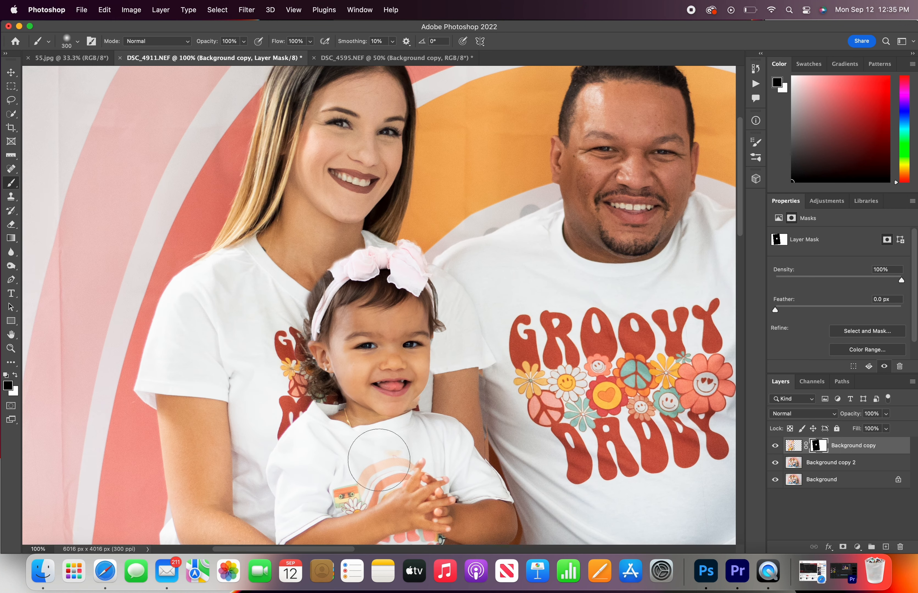
key(bracketleft)
key(bracketleft)
key(bracketleft)
key(bracketleft)
key(bracketleft)
key(bracketleft)
key(super+plus)
key(super+plus)
key(super+plus)
key(bracketleft)
key(bracketleft)
key(bracketleft)
key(bracketleft)
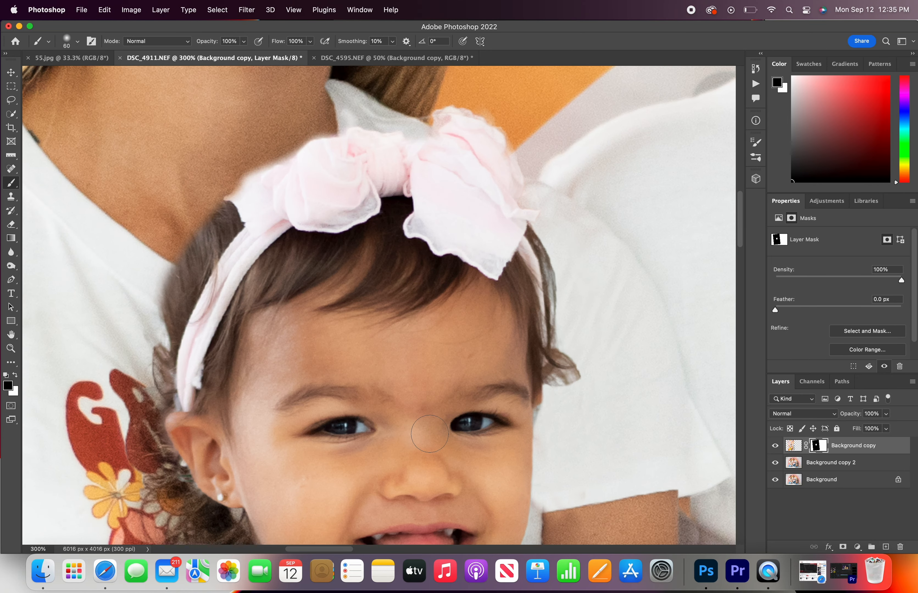
key(bracketleft)
key(bracketleft)
key(bracketleft)
key(bracketleft)
mouse_move(192, 327)
mouse_down()
mouse_move(174, 324)
mouse_move(184, 276)
mouse_move(175, 315)
mouse_move(172, 266)
mouse_up()
Step: Restore the upper edge of the pink bow by painting white on the mask with a smaller brush
key(x)
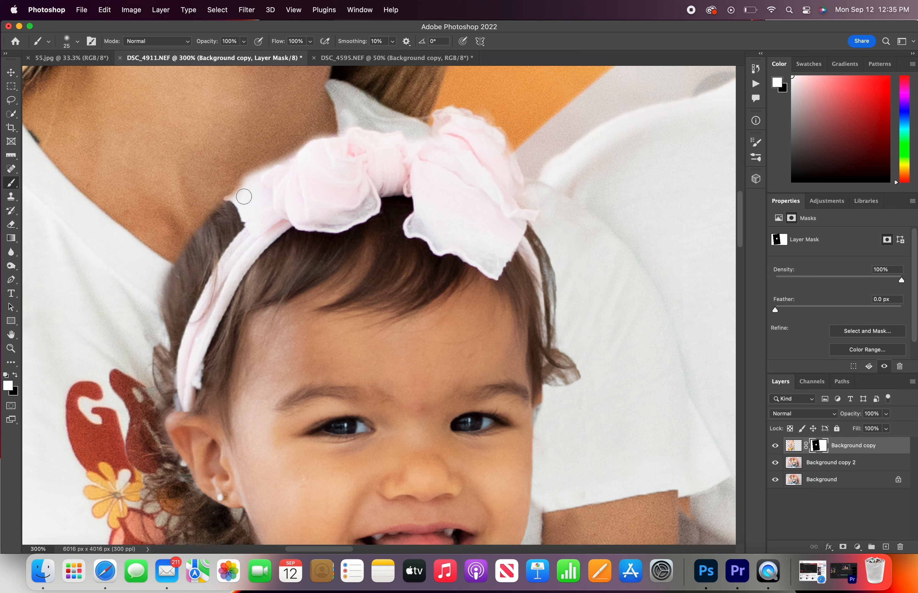
key(bracketleft)
key(bracketleft)
mouse_move(232, 196)
mouse_down()
mouse_move(247, 177)
mouse_move(312, 142)
mouse_move(355, 143)
mouse_up()
Step: Hide the smiling head layer and, on Background copy 2, clone the mother's white shirt over the original chin edge at size 30
scroll(314, 142, down, 10)
scroll(315, 142, right, 5)
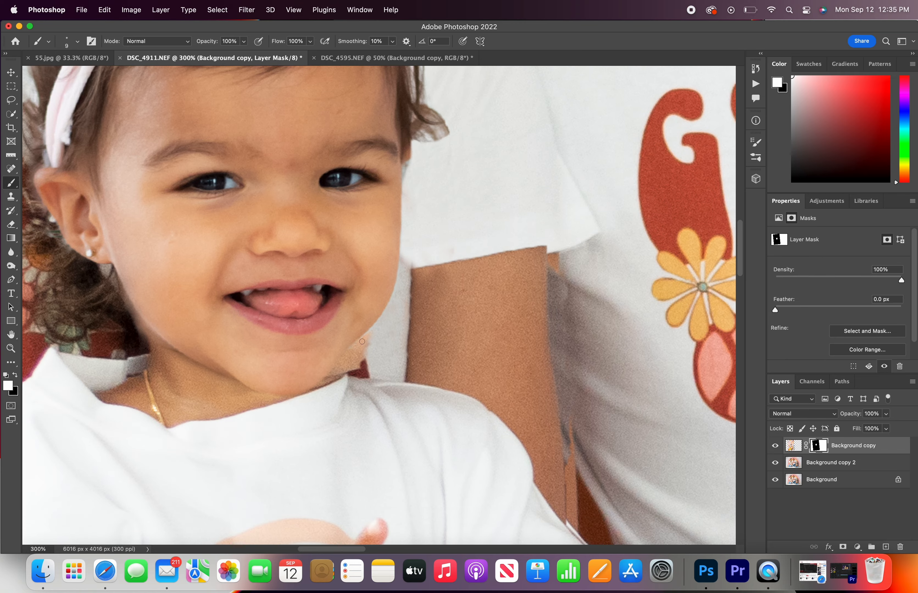
click(775, 446)
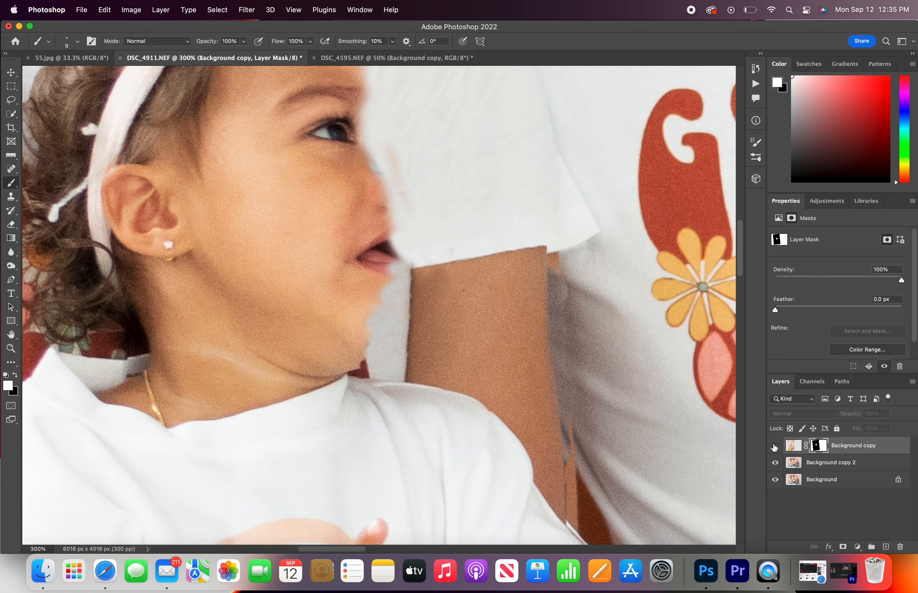
click(833, 464)
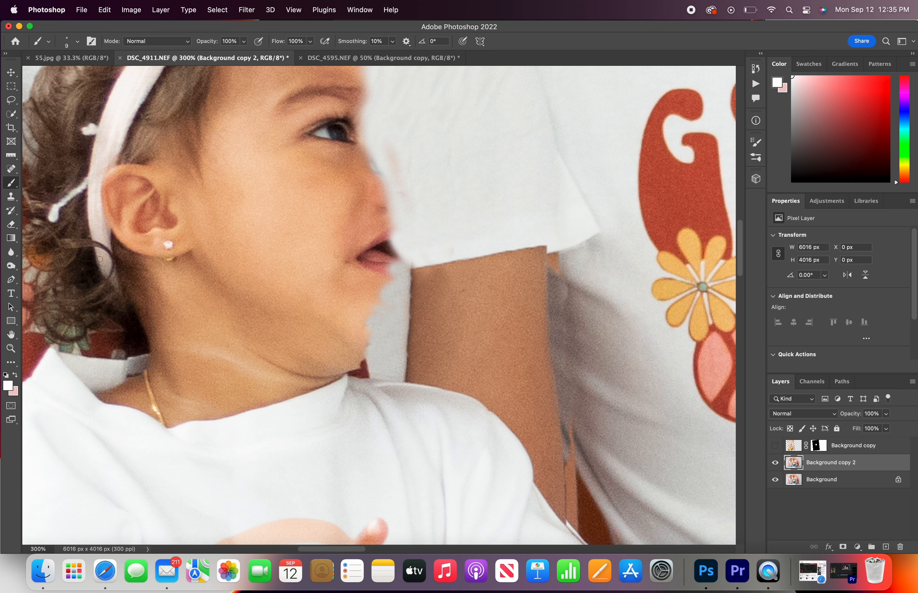
click(12, 198)
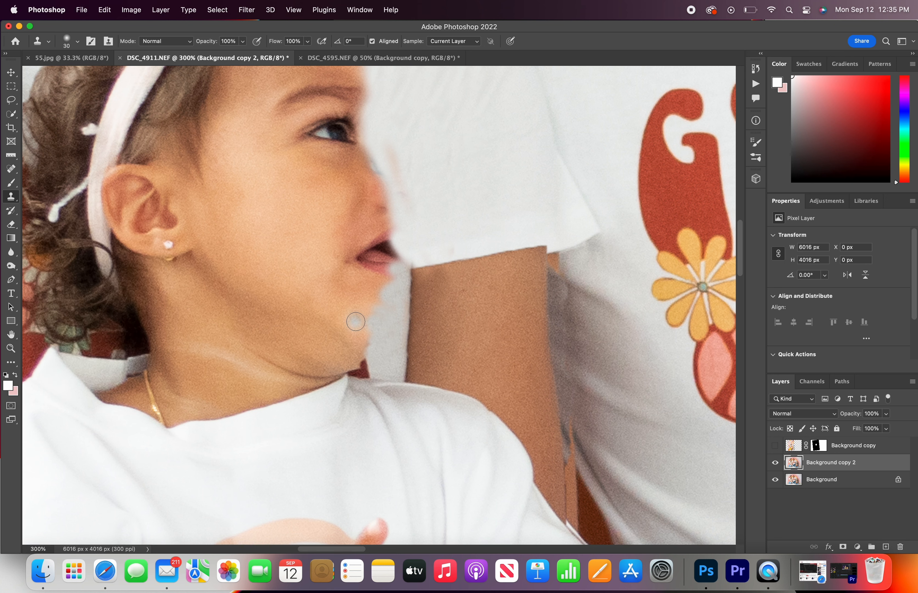
key(super+equal)
key(bracketleft)
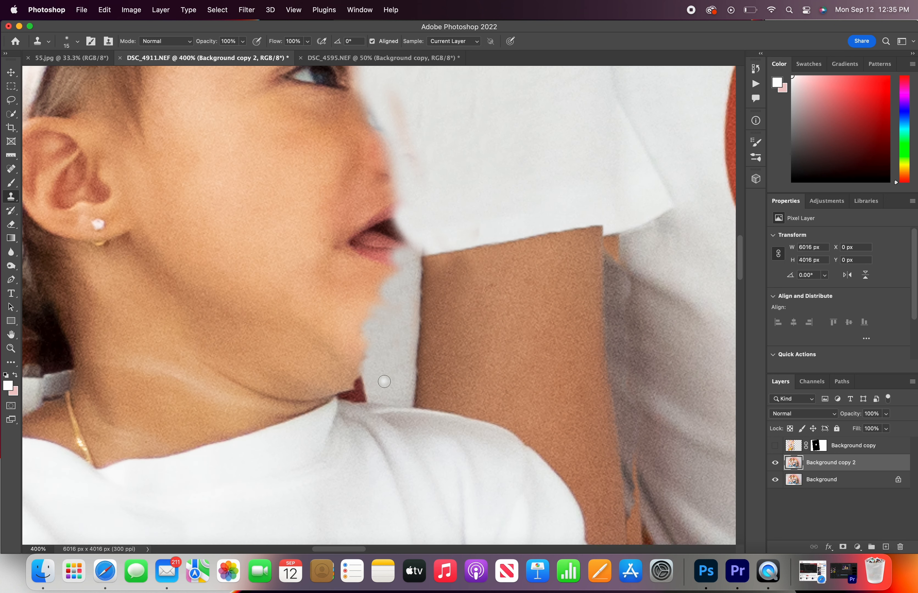
key(bracketright)
mouse_move(387, 380)
mouse_down()
mouse_move(363, 344)
mouse_move(368, 308)
mouse_move(379, 336)
mouse_move(380, 299)
mouse_up()
alt+click(372, 379)
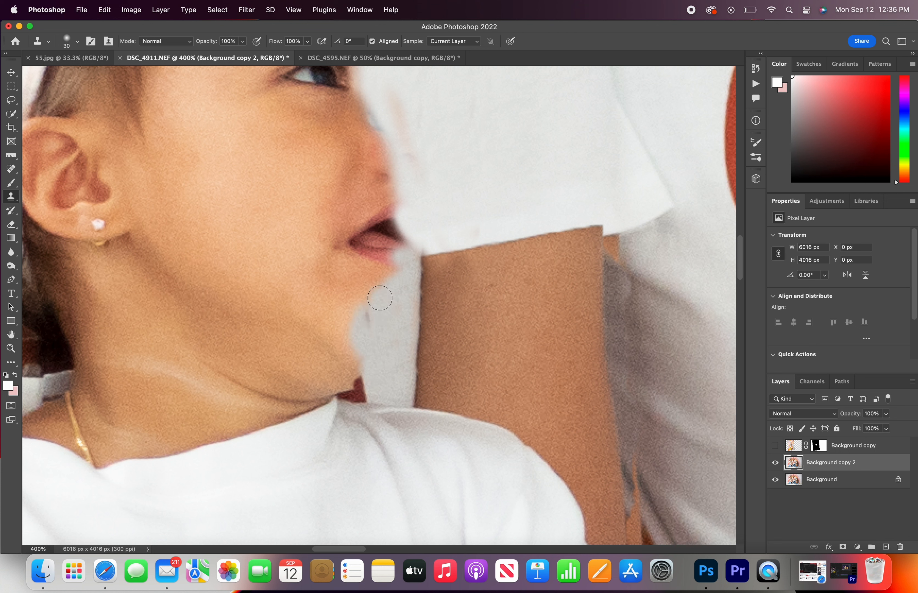
alt+click(382, 374)
click(374, 317)
Step: Clone the dark red patch between chin and collar over the adjoining jaw edge at brush size 7
key(super+equal)
key(super+equal)
key(bracketleft)
key(bracketleft)
key(bracketleft)
key(bracketleft)
key(bracketleft)
key(bracketleft)
key(bracketleft)
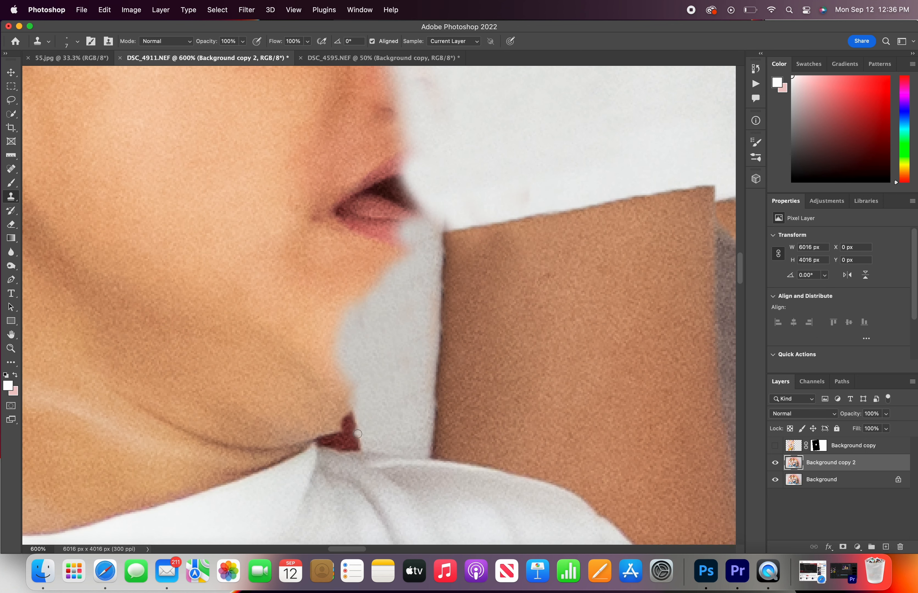
mouse_move(349, 412)
mouse_down()
mouse_move(344, 431)
mouse_move(344, 416)
mouse_move(332, 431)
mouse_move(328, 418)
mouse_up()
Step: Resample the dark red patch above the collar and extend it farther up over the original jaw at size 10
alt+click(350, 444)
key(bracketright)
key(bracketright)
key(bracketright)
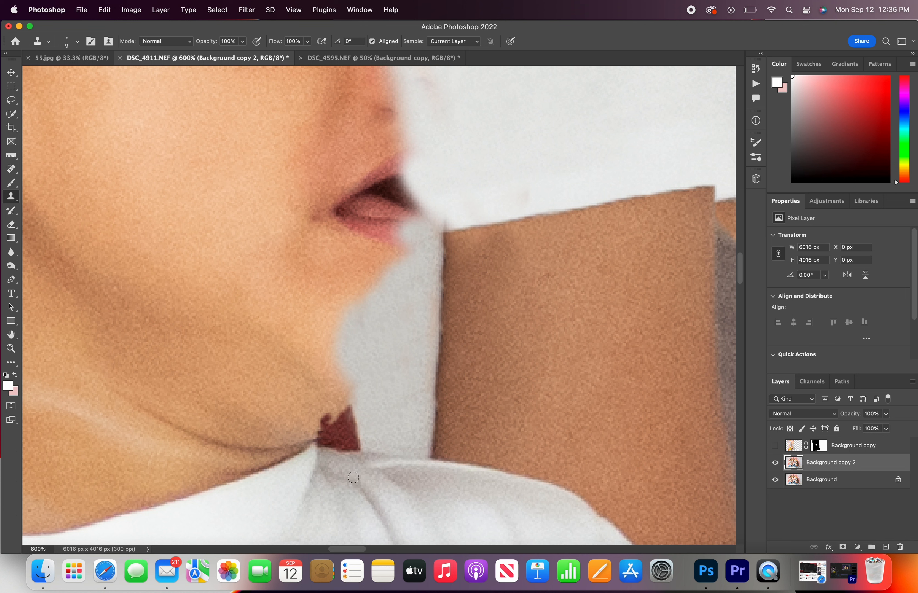
mouse_move(336, 433)
mouse_down()
mouse_move(338, 407)
mouse_move(352, 417)
mouse_move(341, 395)
mouse_move(329, 396)
mouse_move(336, 422)
mouse_move(321, 426)
mouse_move(322, 399)
mouse_move(332, 409)
mouse_move(332, 399)
mouse_up()
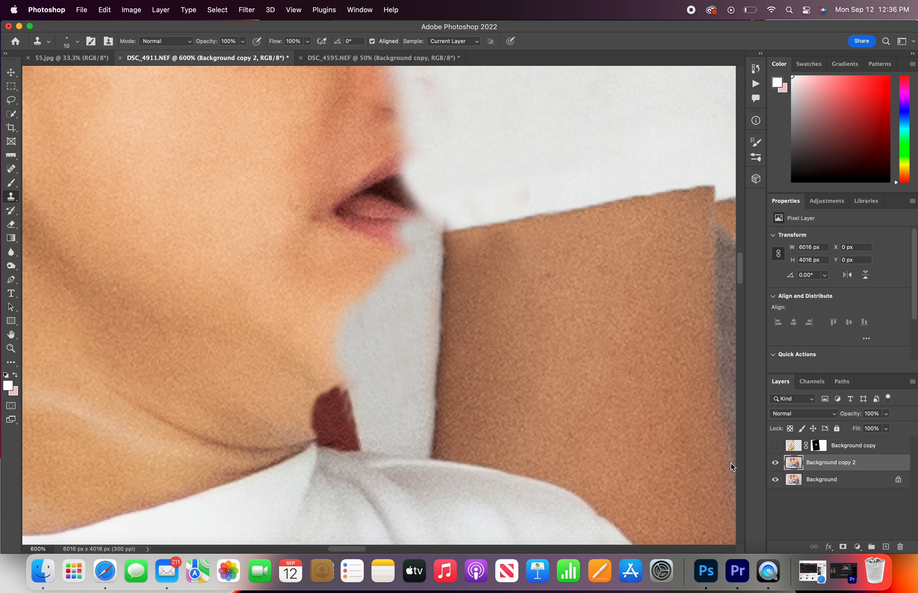
Step: Compare against the smiling head layer, keep it hidden, and clone the dark red strip higher over the original chin at size 20
click(773, 447)
click(774, 447)
key(bracketright)
alt+click(352, 433)
mouse_move(339, 393)
mouse_down()
mouse_move(326, 372)
mouse_move(316, 388)
mouse_move(322, 376)
mouse_up()
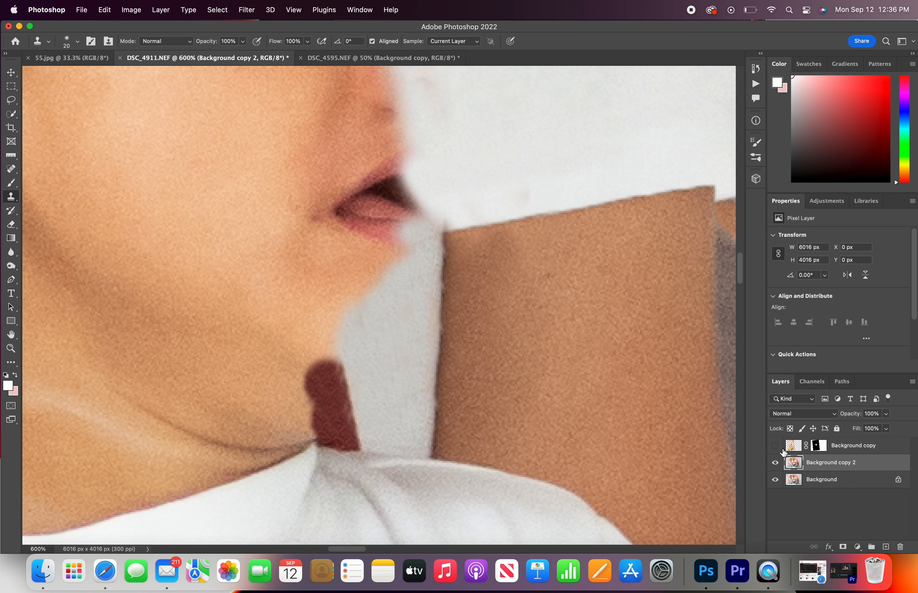
Step: Compare the cloned dark red strip with and without the smiling head layer, and leave that layer shown
click(776, 446)
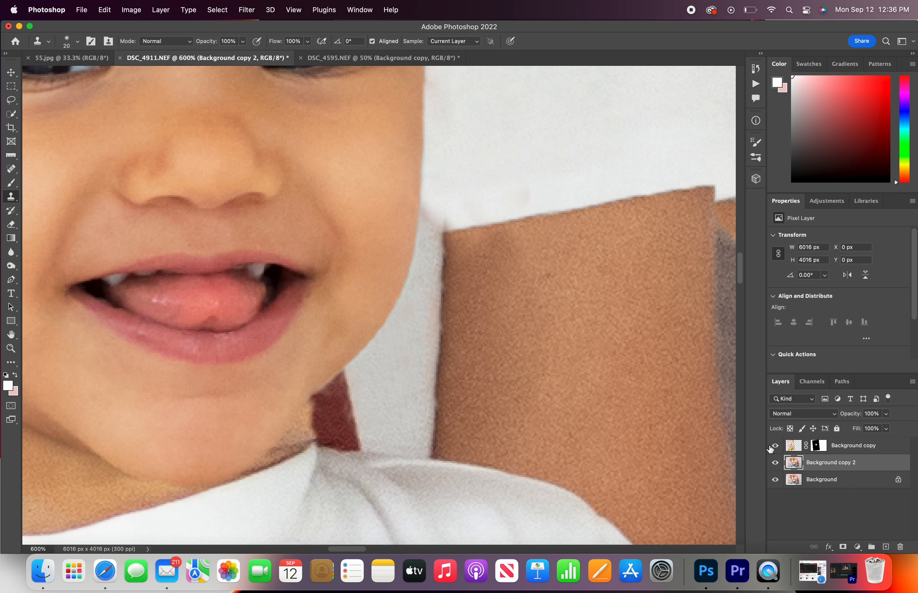
double_click(770, 448)
click(775, 446)
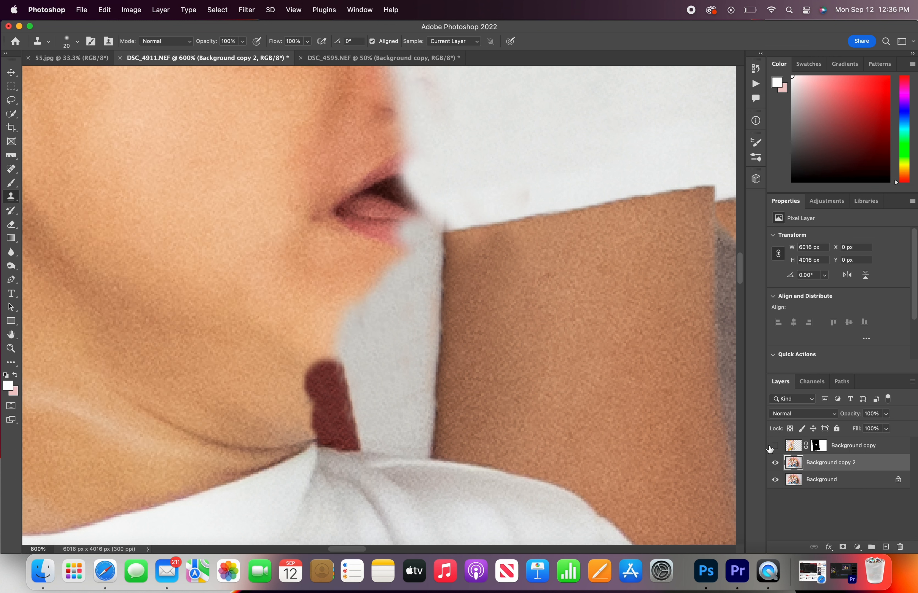
click(775, 447)
Step: On the Background copy layer mask, paint black with a size 5 brush along the smiling head's jaw edge beside the dark red strip
click(861, 447)
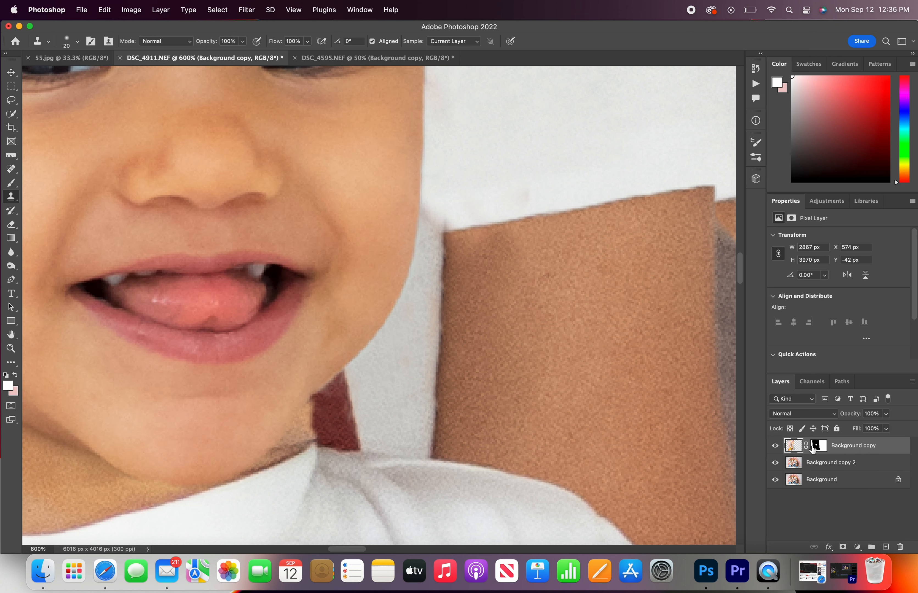
click(817, 447)
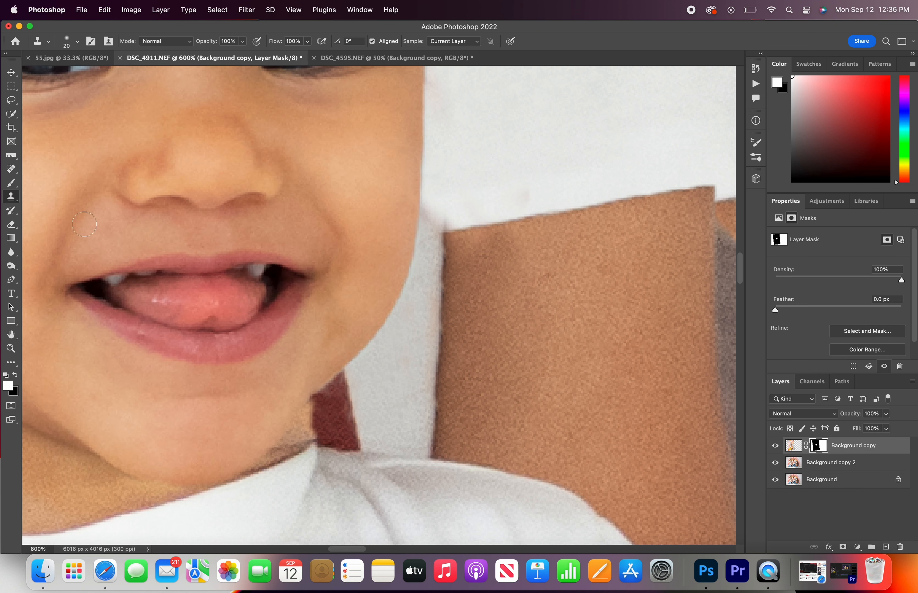
click(14, 184)
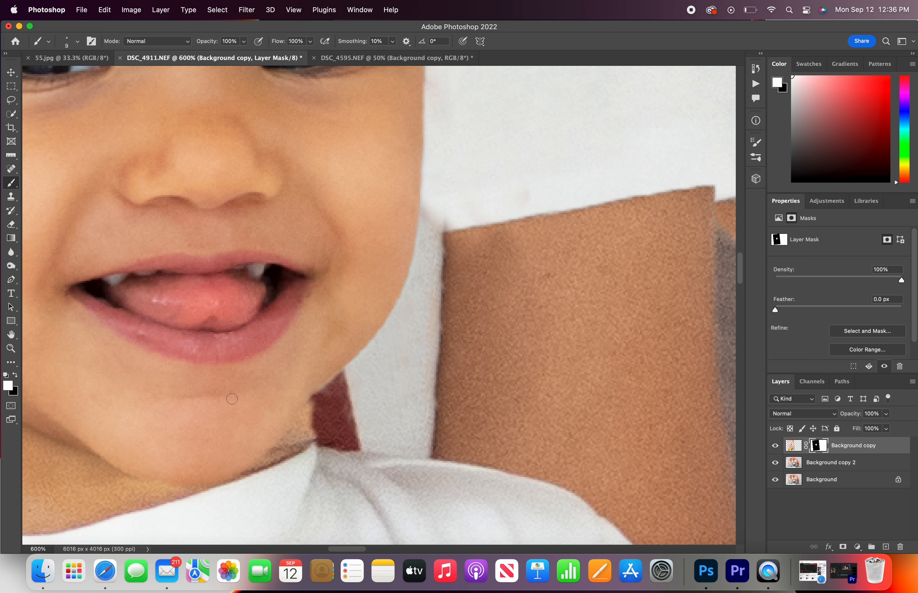
key(super+plus)
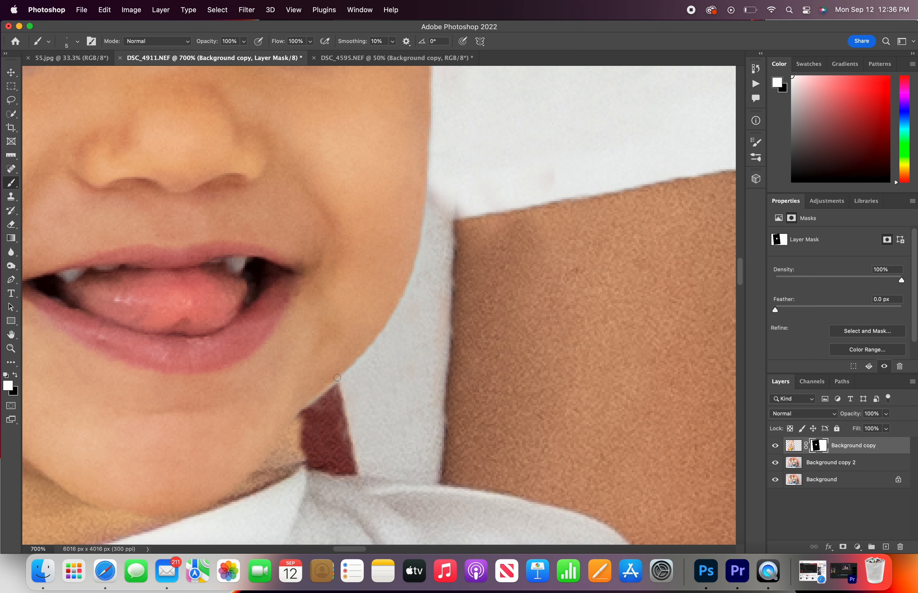
key(x)
drag(304, 413, 334, 387)
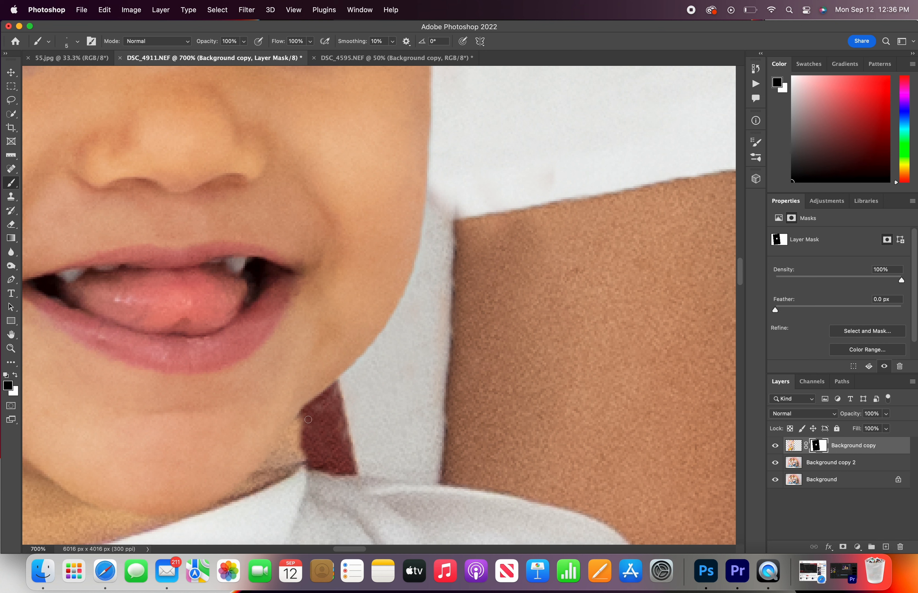